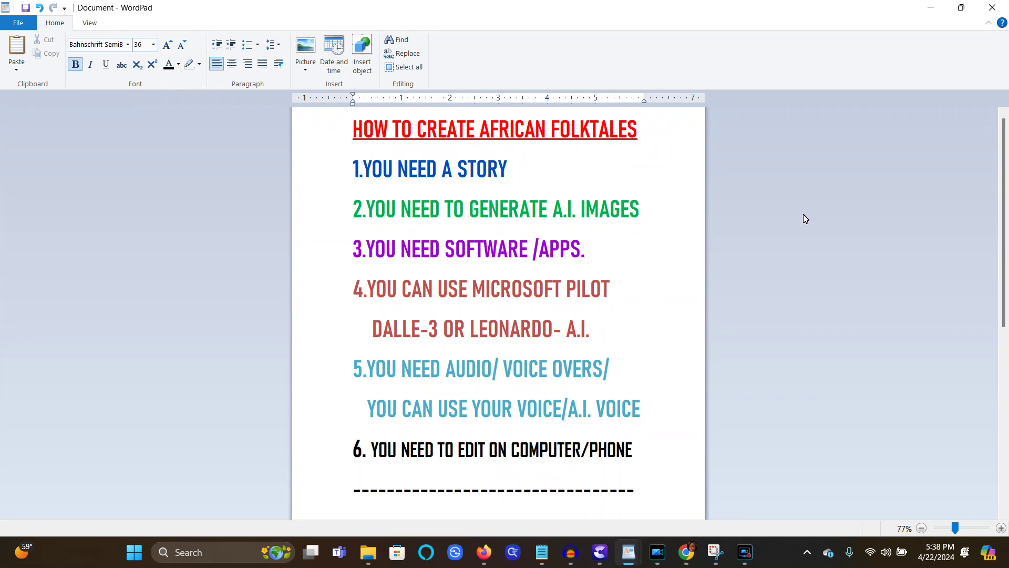
# Step: Scroll the WordPad document down to the SOFTWARE I USE list, Power Director 16 through item 8
pyautogui.scroll(-10, 586, 255)
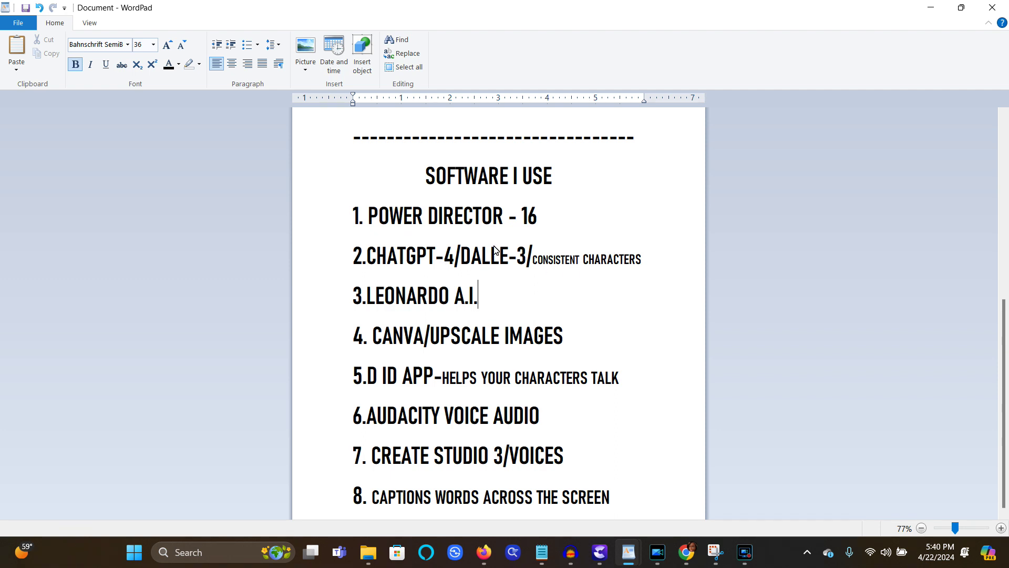
pyautogui.moveTo(664, 554)
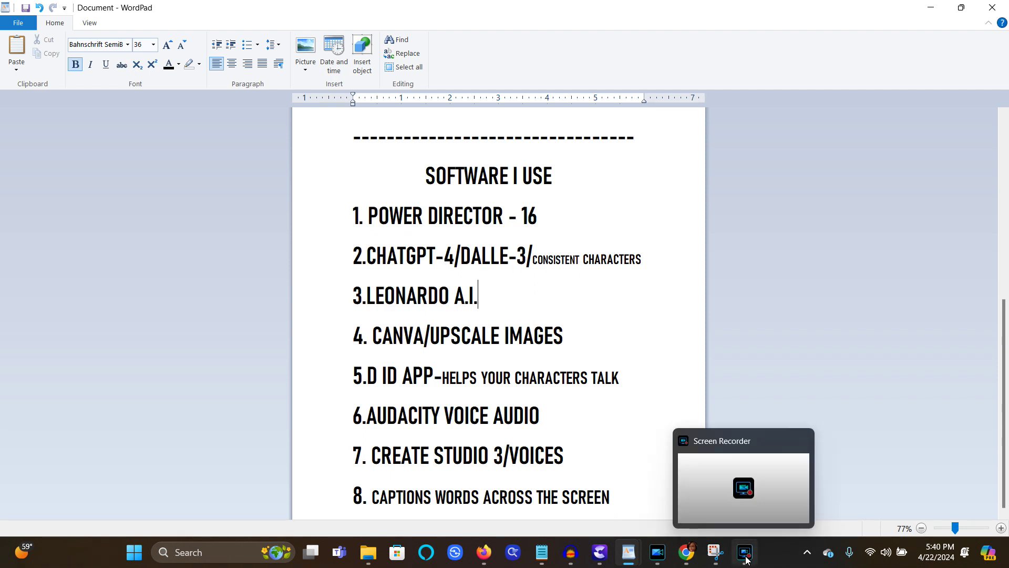
pyautogui.click(663, 555)
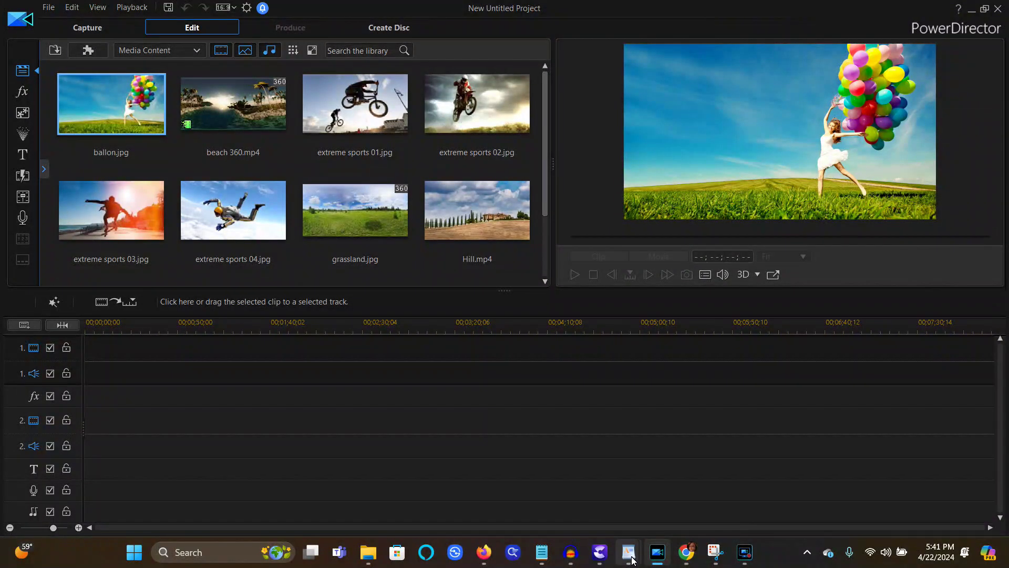
pyautogui.moveTo(629, 552)
pyautogui.click(494, 479)
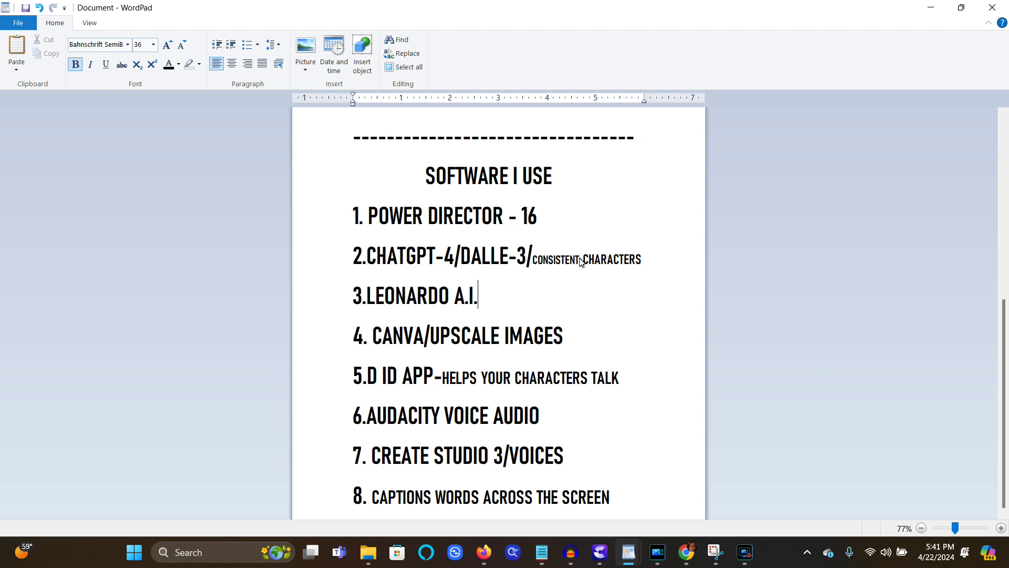
# Step: Switch to the ChatGPT DALL-E tab in Chrome and scroll back through the earlier generated images
pyautogui.click(686, 552)
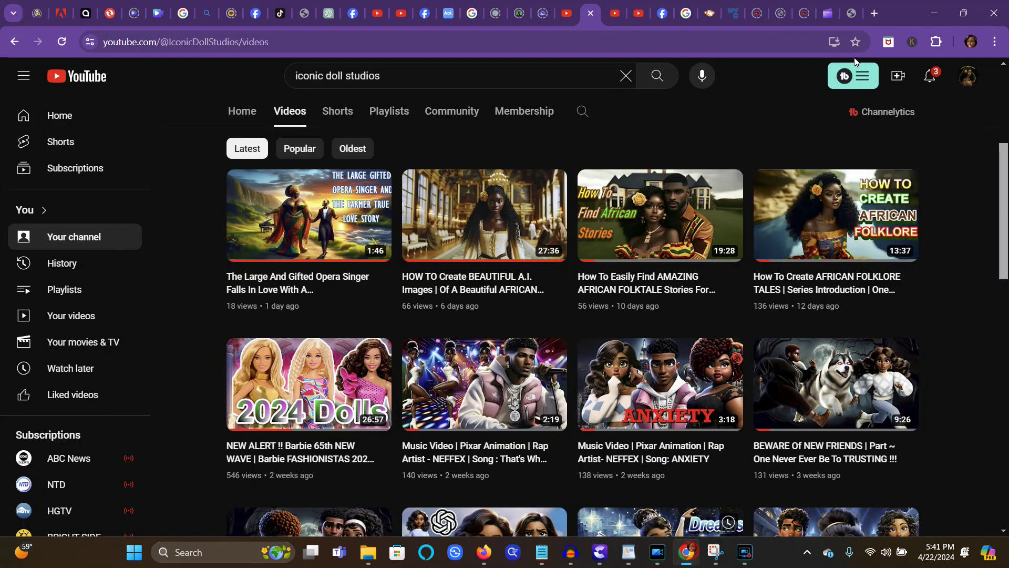
pyautogui.click(329, 13)
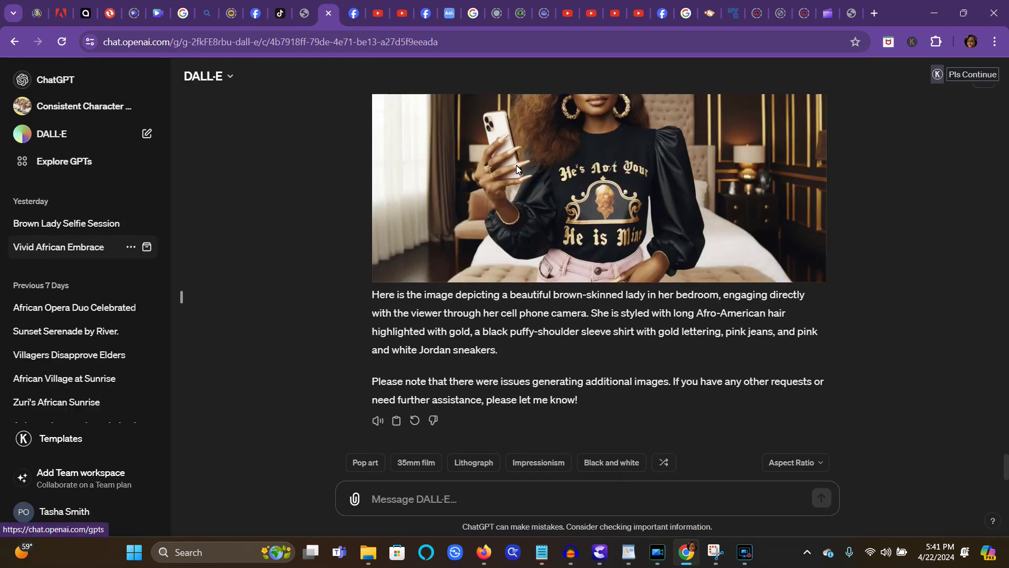
pyautogui.scroll(15, 689, 199)
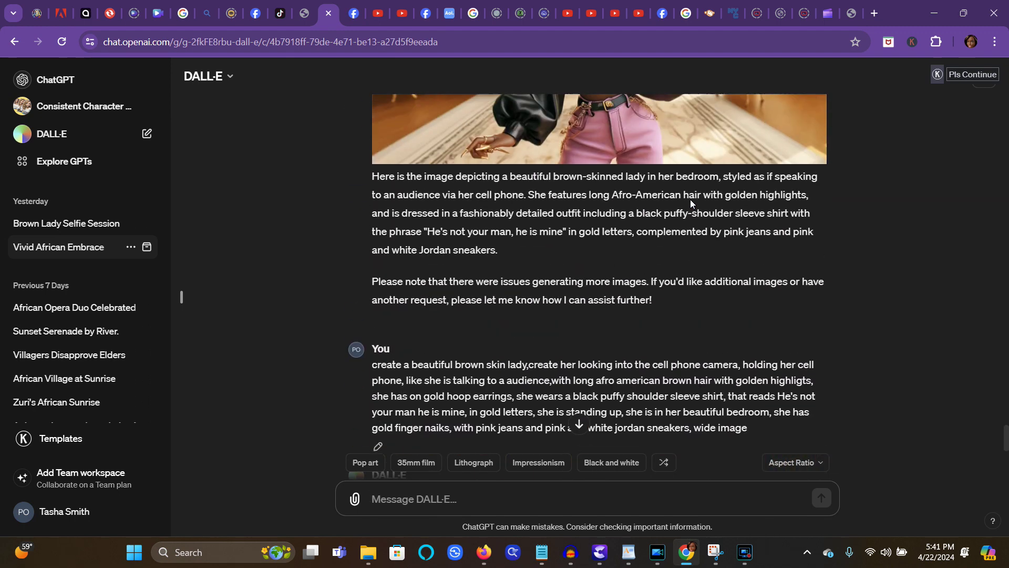
pyautogui.scroll(5, 689, 200)
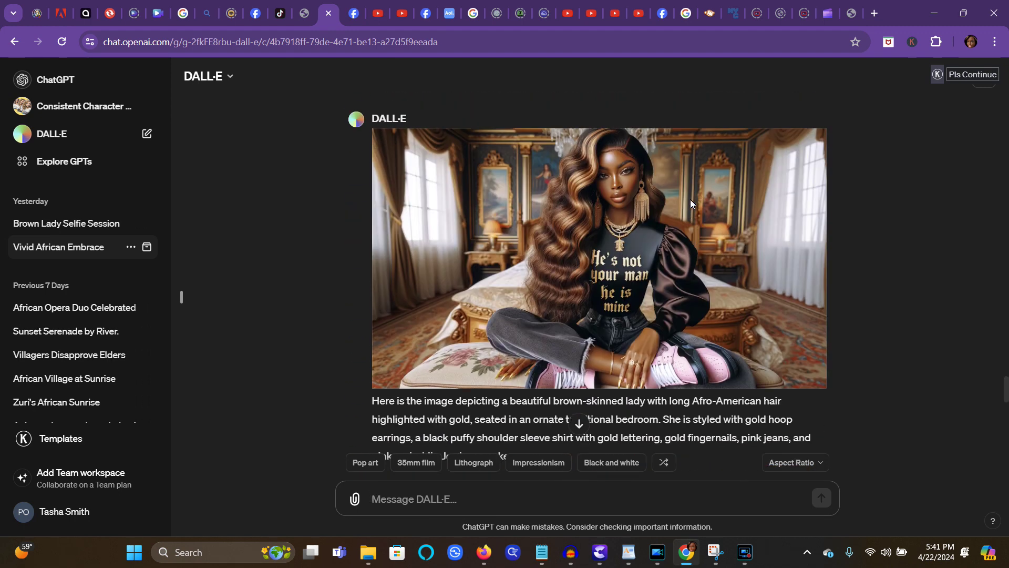
pyautogui.scroll(-12, 752, 238)
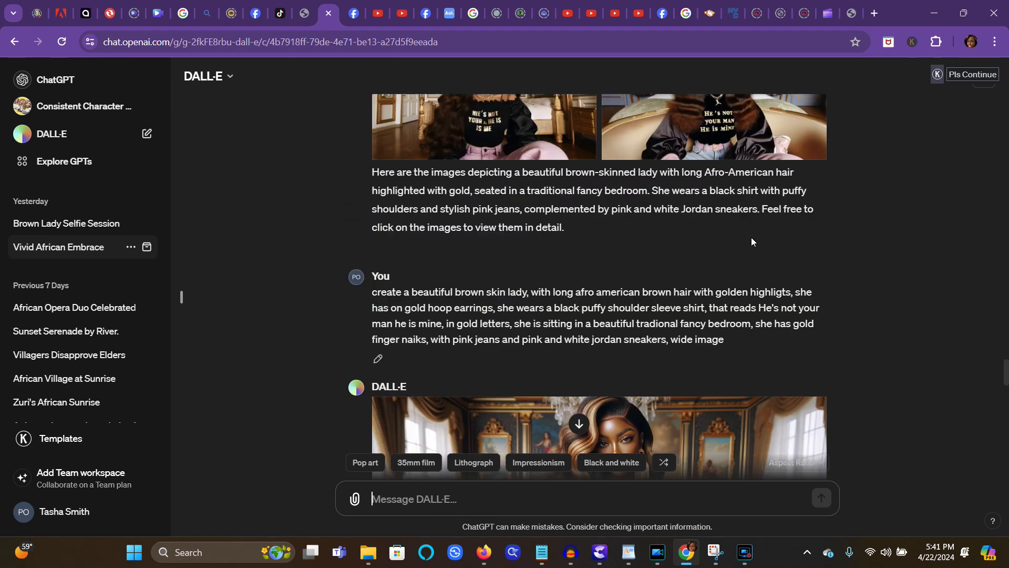
pyautogui.scroll(15, 752, 241)
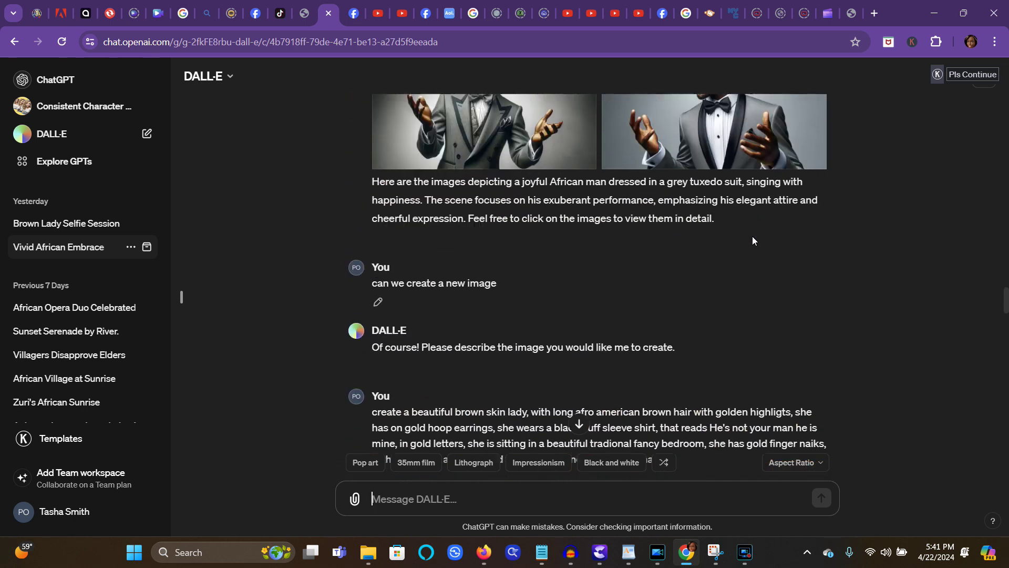
pyautogui.scroll(6, 752, 240)
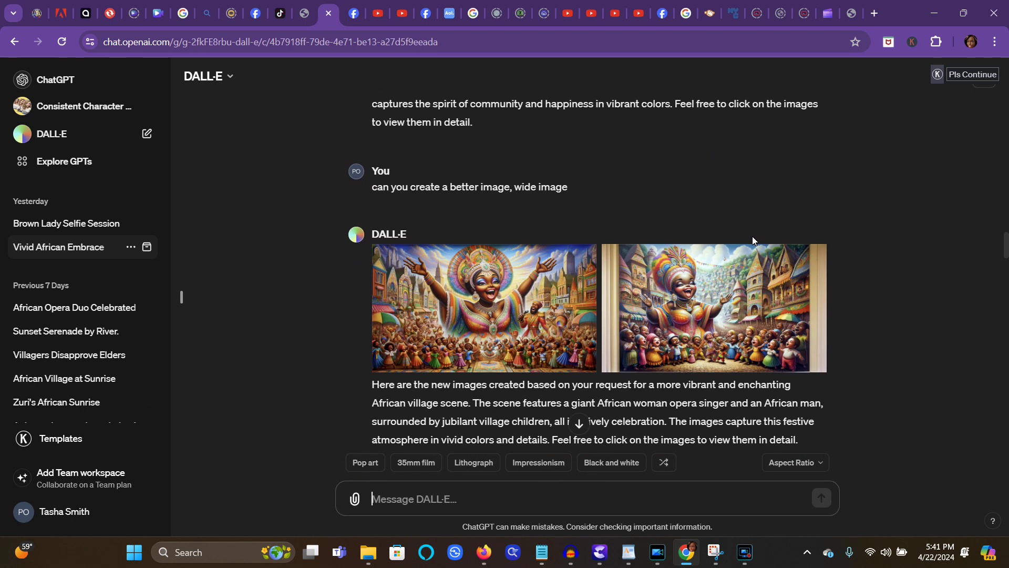
pyautogui.moveTo(793, 258)
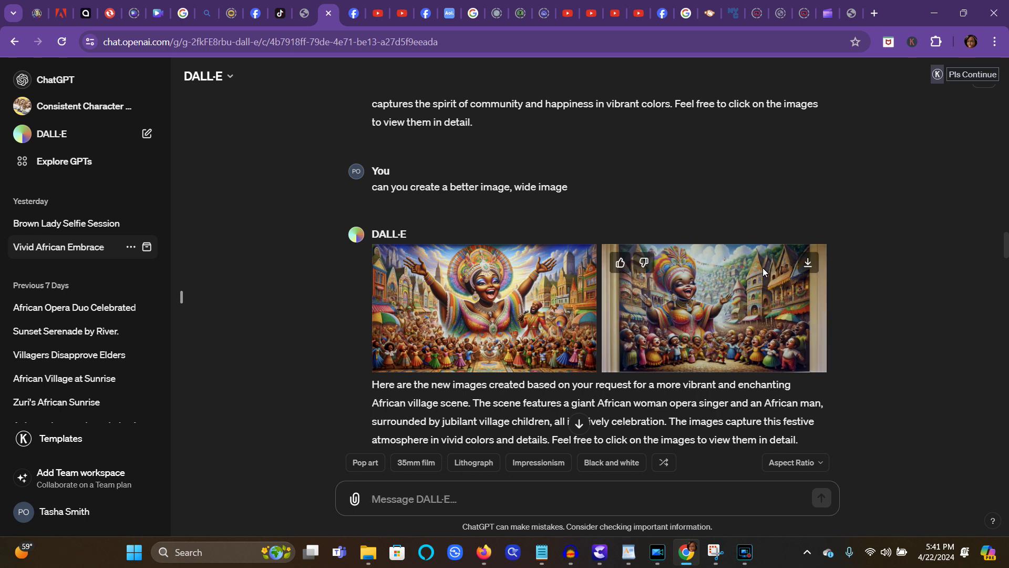
pyautogui.scroll(15, 704, 275)
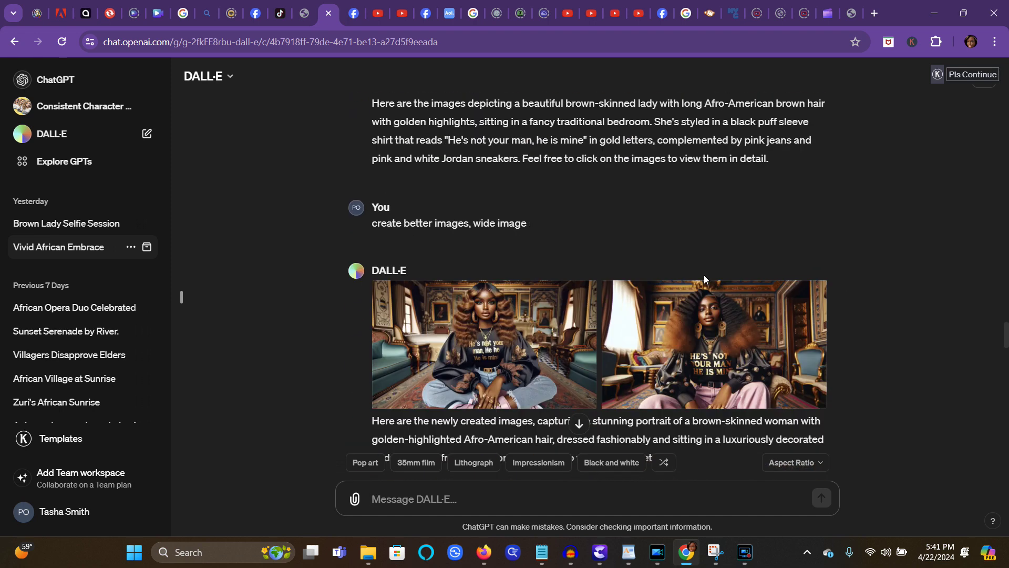
pyautogui.scroll(-10, 704, 274)
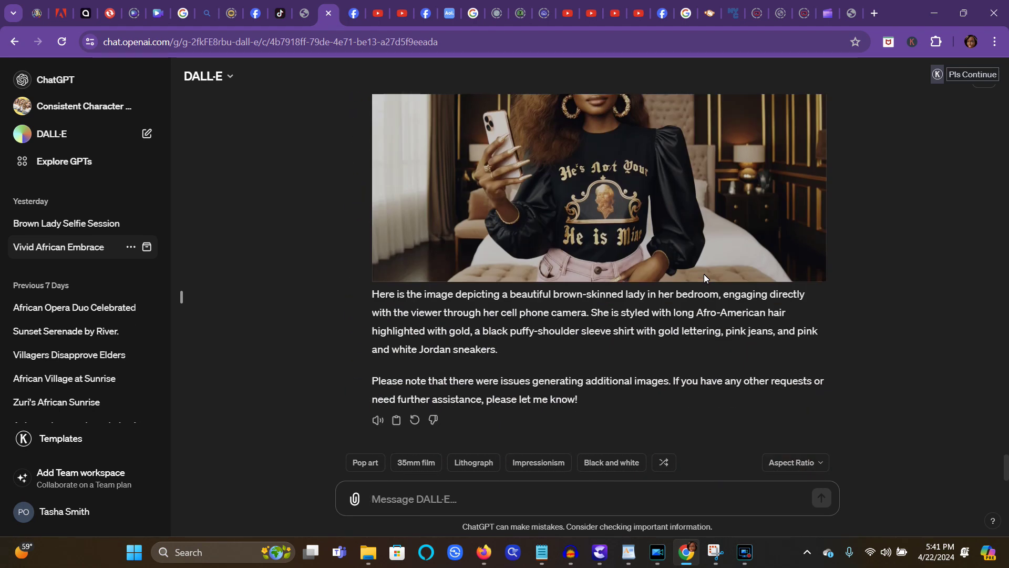
# Step: Begin a DALL-E prompt for a beautiful dark-skinned African woman with short brown hair and big gold hoops
pyautogui.click(458, 498)
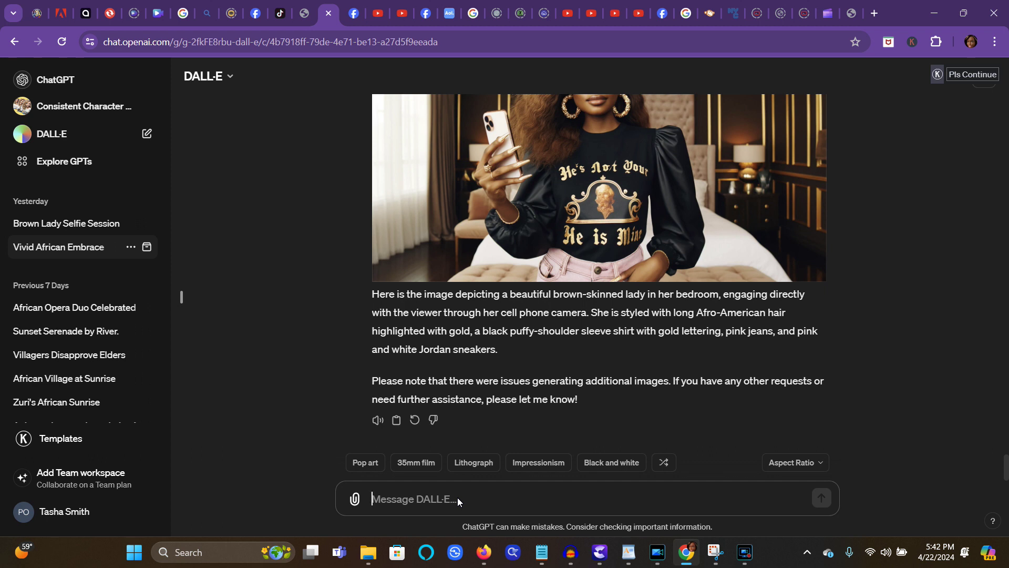
pyautogui.write('cr')
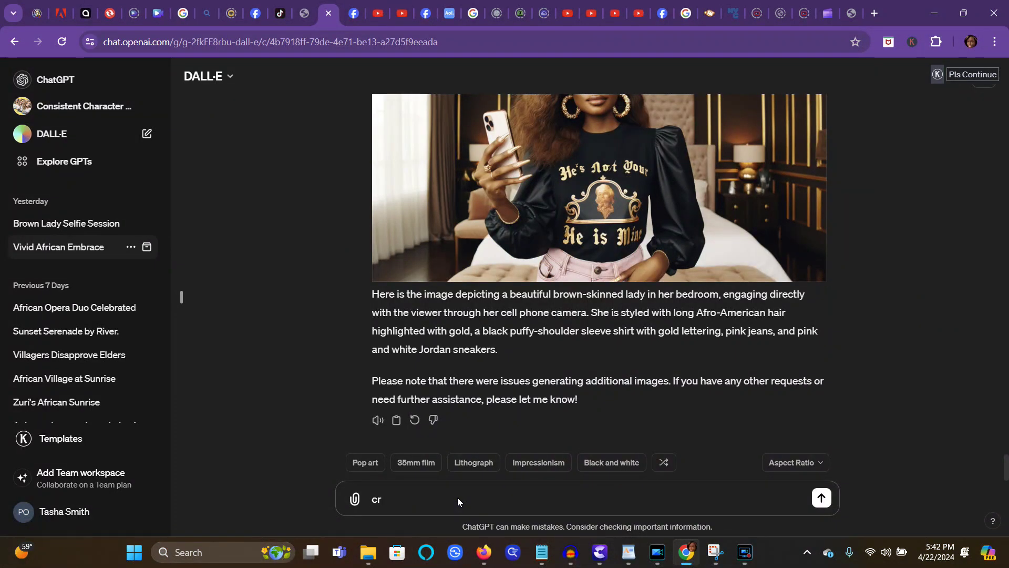
pyautogui.write('eate a beautiful dark skin af')
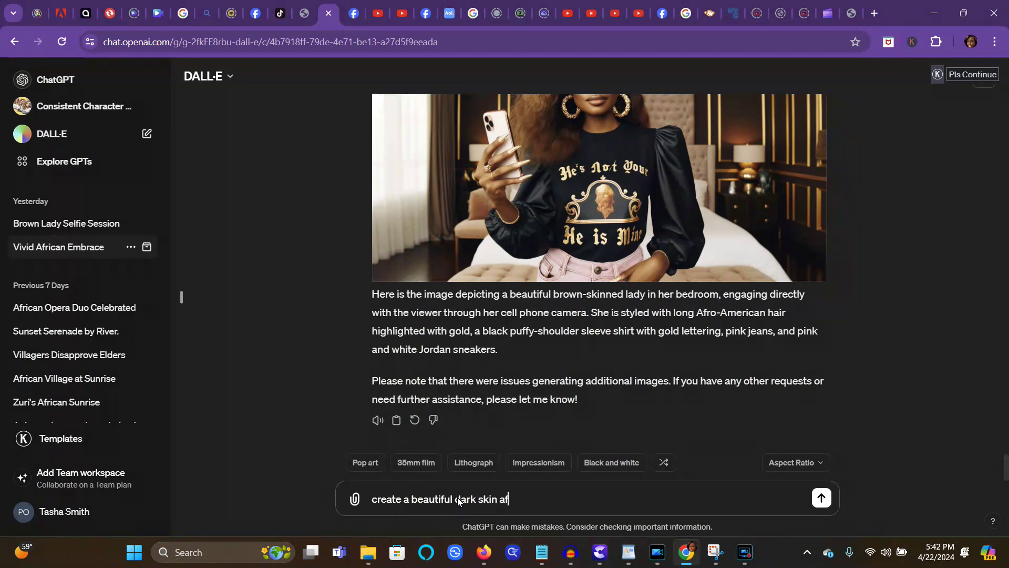
pyautogui.write('rican woman, she has sho')
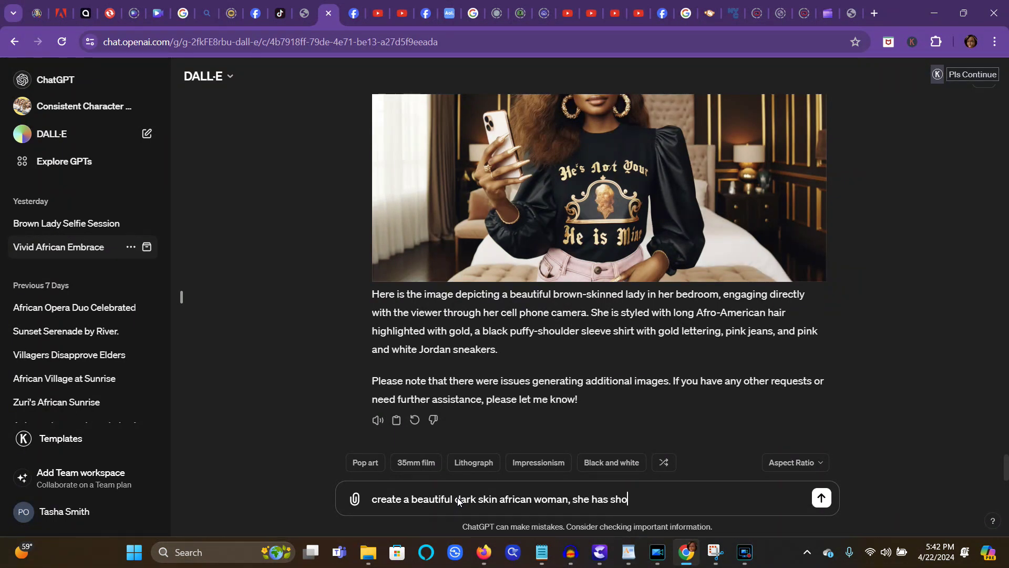
pyautogui.write('rt brown hair, she we')
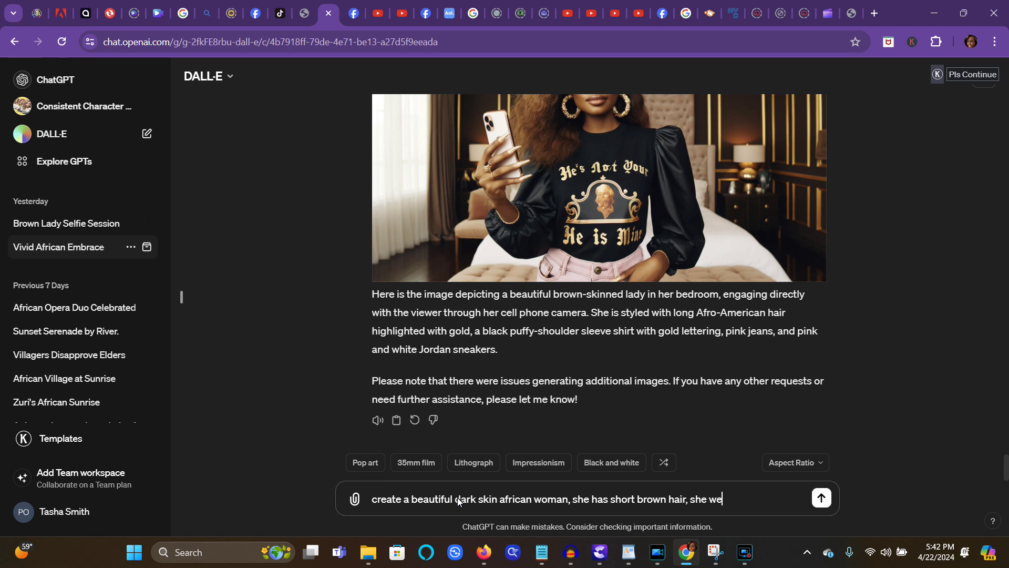
pyautogui.write('ars big gold hoop earrings,')
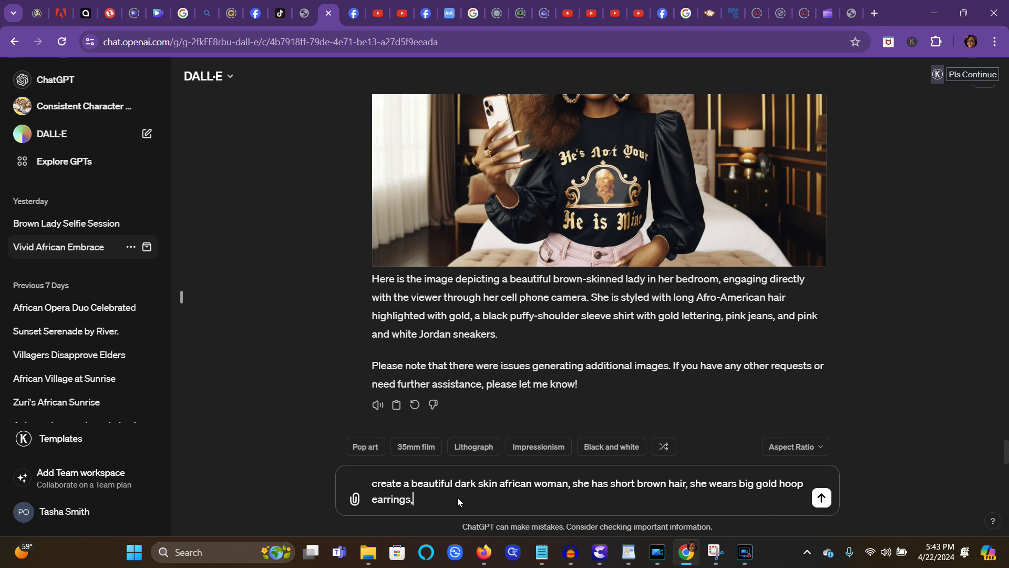
pyautogui.write(' she wears a beaut')
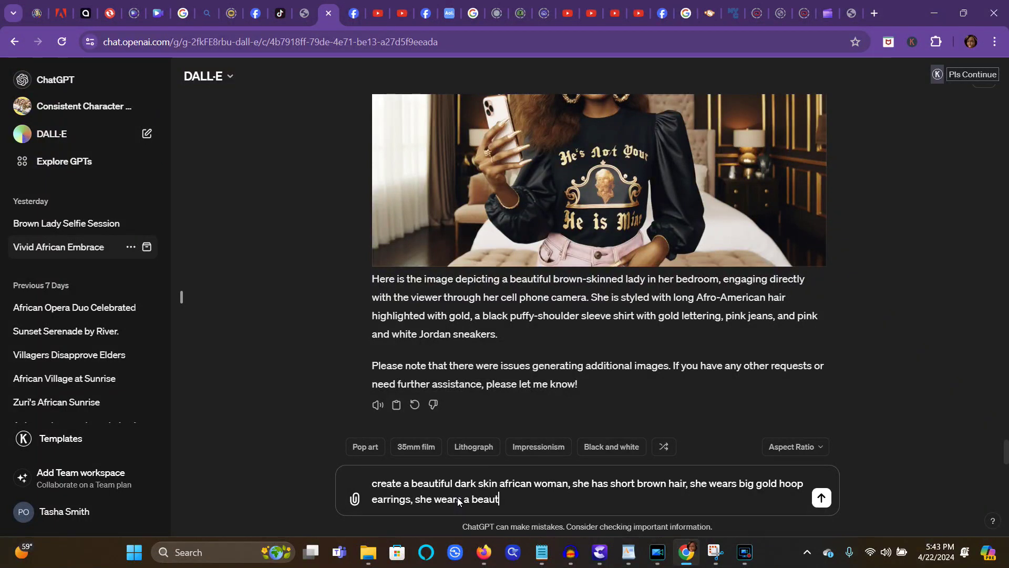
pyautogui.write('il african ke')
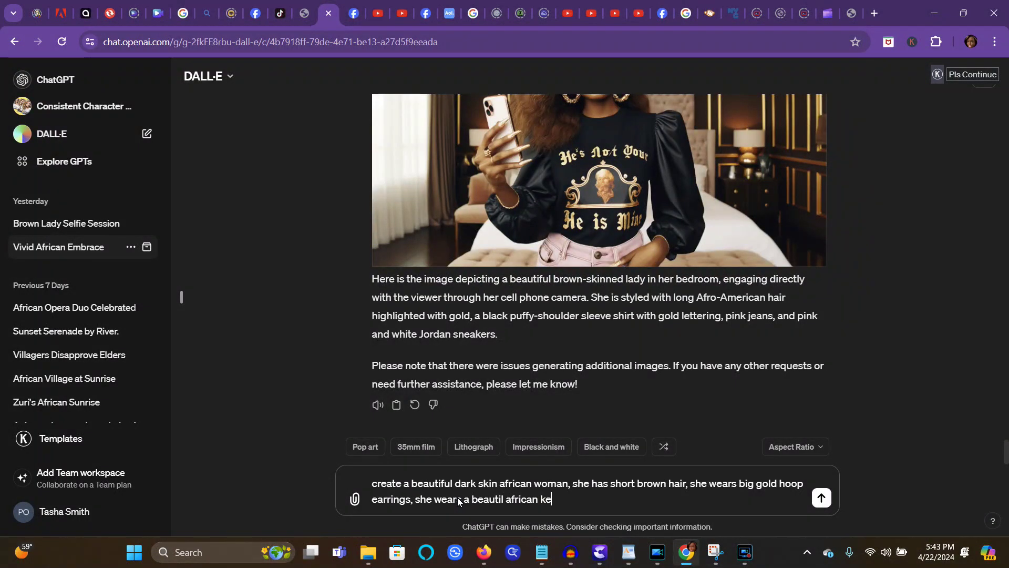
pyautogui.write('nte dress,')
# Step: Finish the prompt with brown skin tone, walking through the African village, 'wide image', and send it
pyautogui.write('create he')
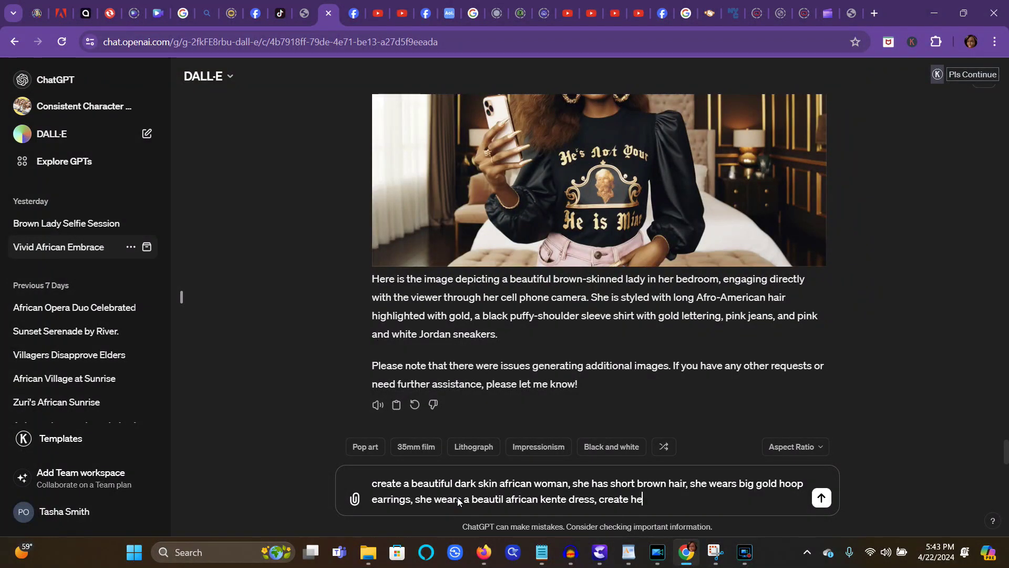
pyautogui.write('r skin tone brown')
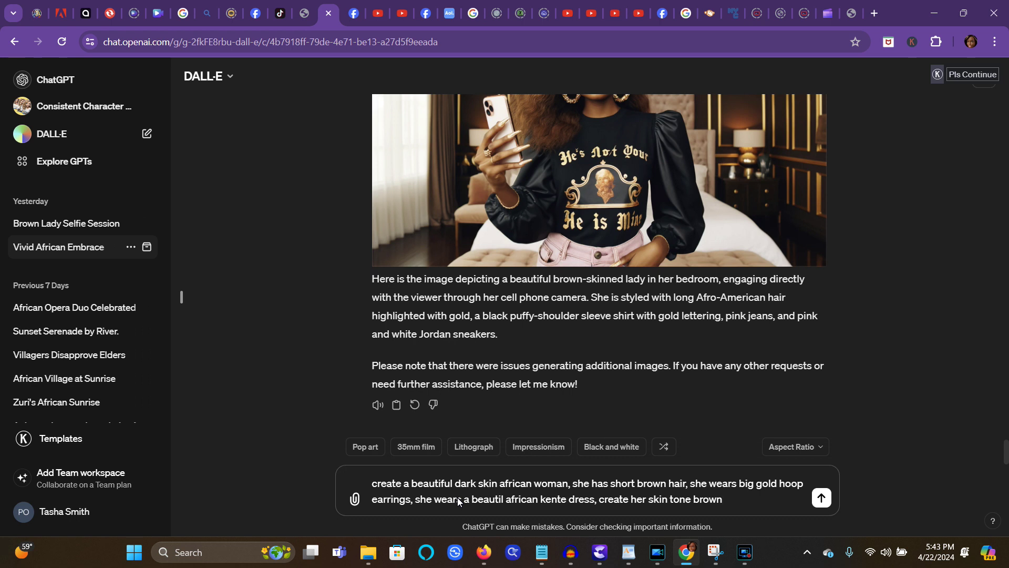
pyautogui.write(', she is wal')
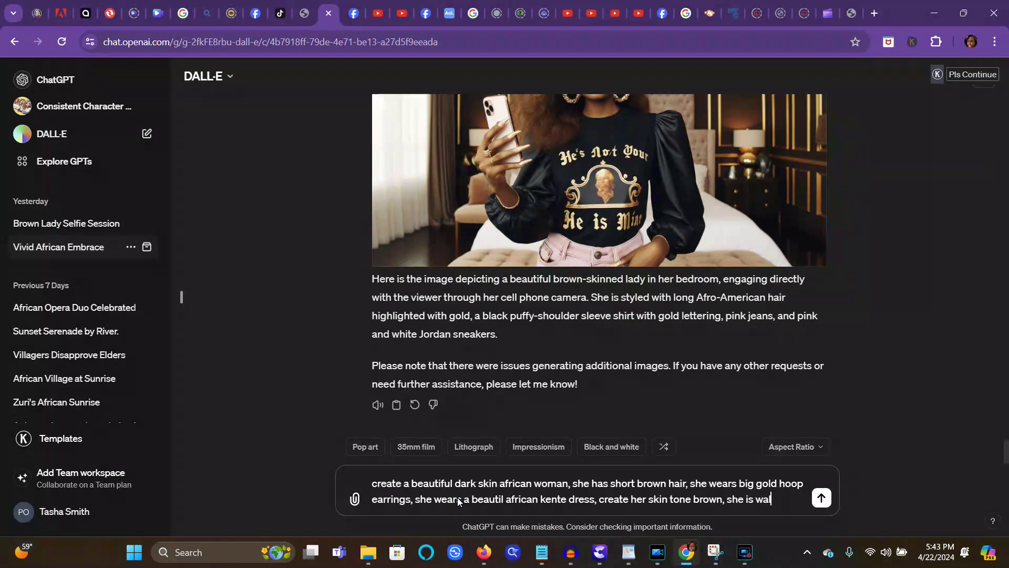
pyautogui.write('king through')
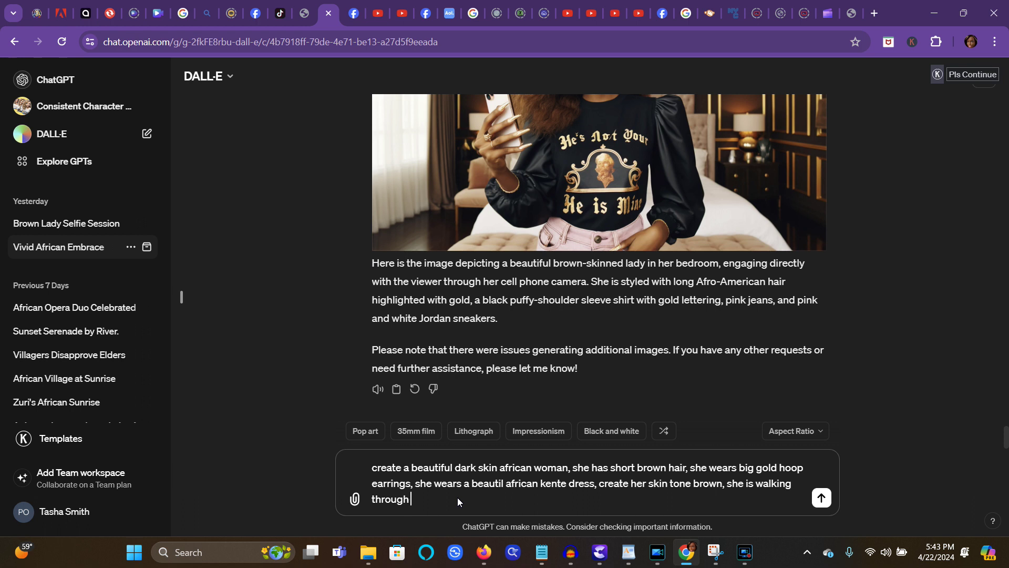
pyautogui.write(' the african village')
pyautogui.write('. wid')
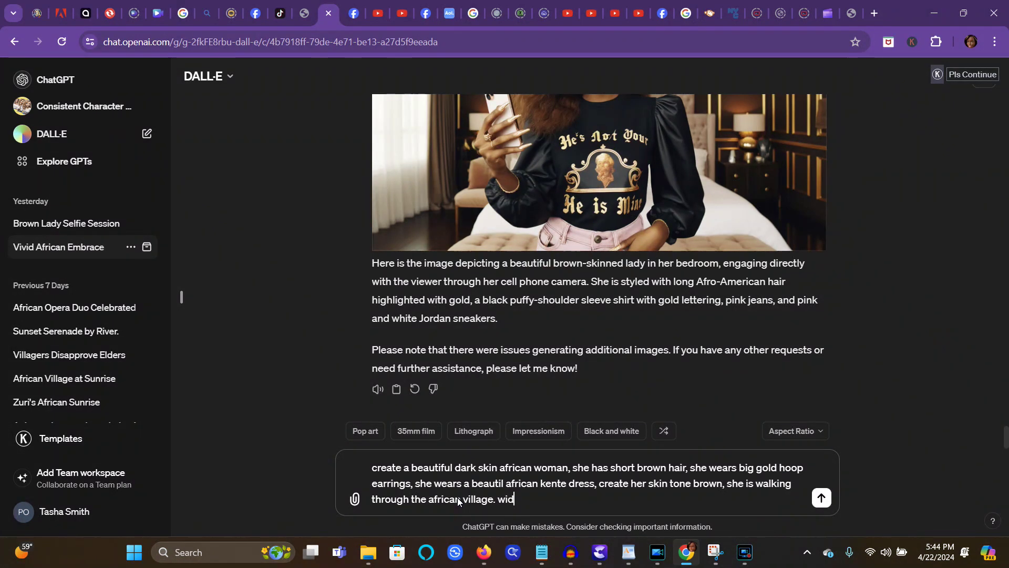
pyautogui.write('e image')
pyautogui.click(827, 501)
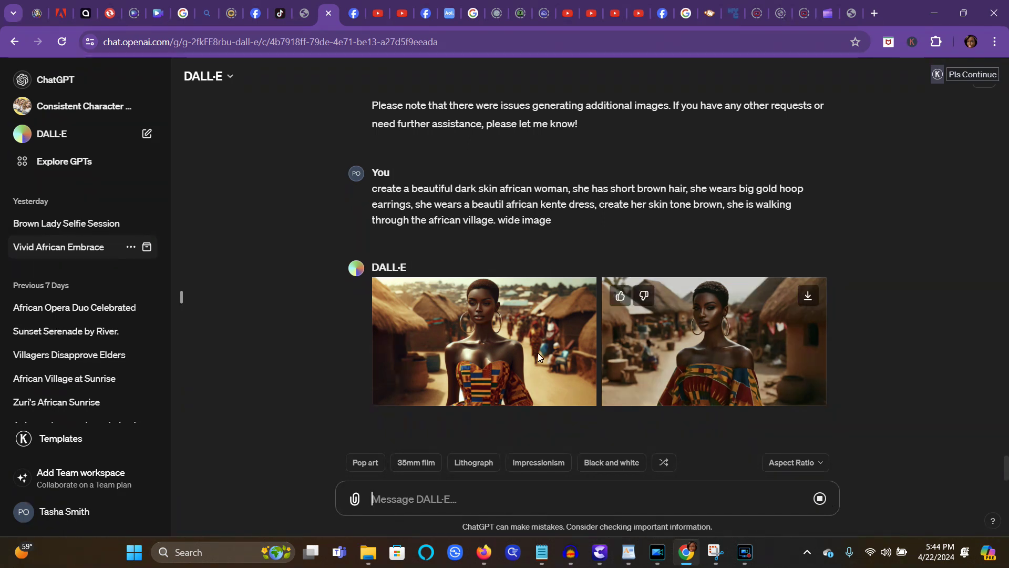
# Step: Download the first village image as a 217 KB .webp and open the second image full size
pyautogui.moveTo(524, 342)
pyautogui.click(523, 341)
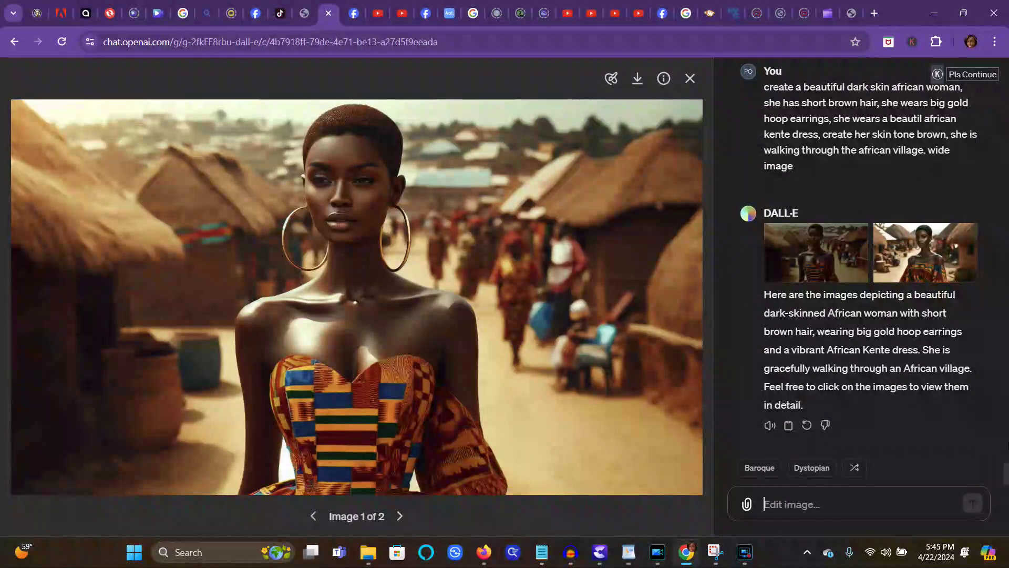
pyautogui.click(633, 79)
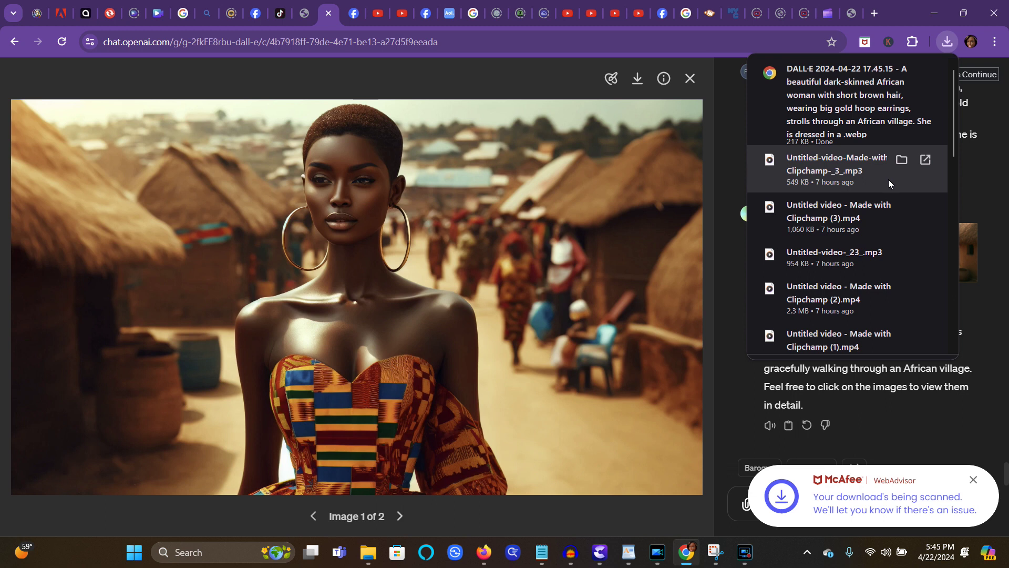
pyautogui.click(992, 337)
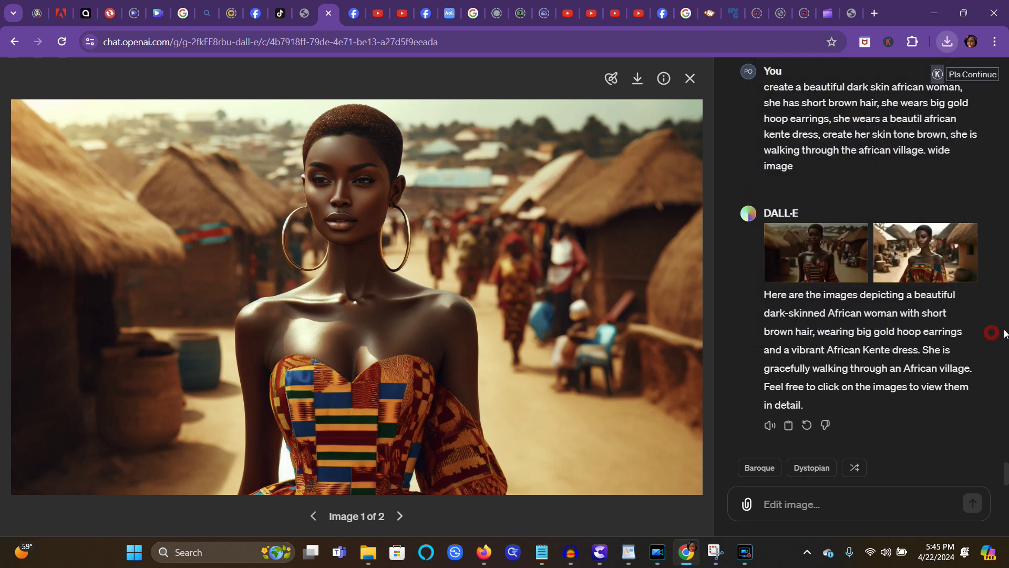
pyautogui.click(933, 255)
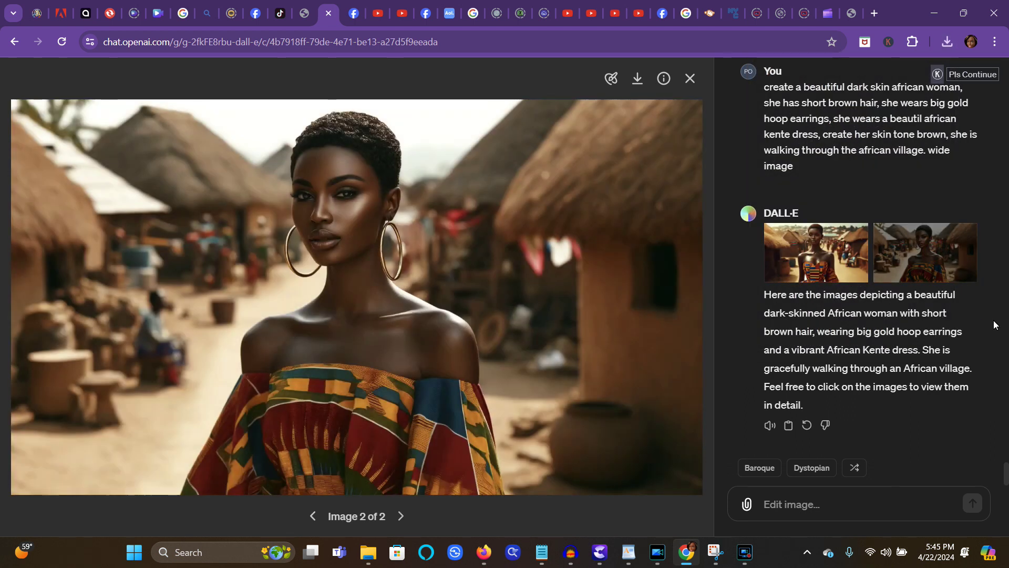
# Step: Download the second village image as a 214 KB .webp and close the image viewer
pyautogui.click(638, 84)
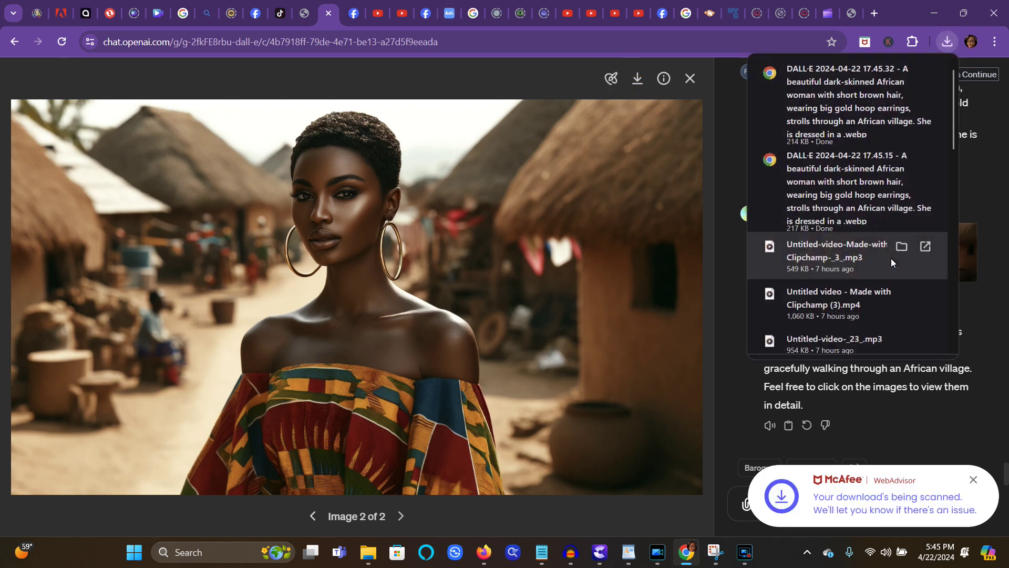
pyautogui.click(690, 79)
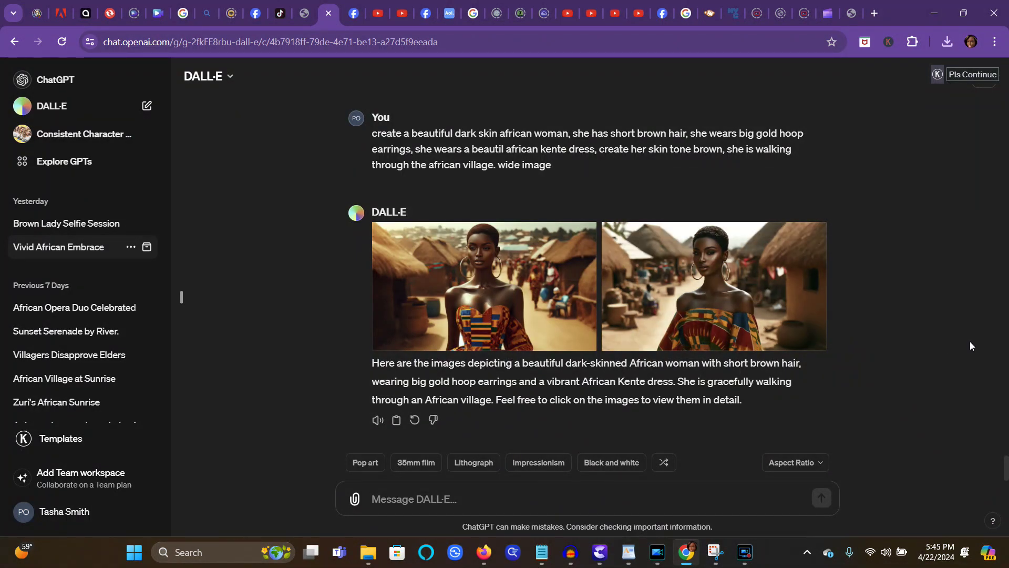
pyautogui.moveTo(768, 254)
pyautogui.moveTo(372, 135); pyautogui.dragTo(613, 169)
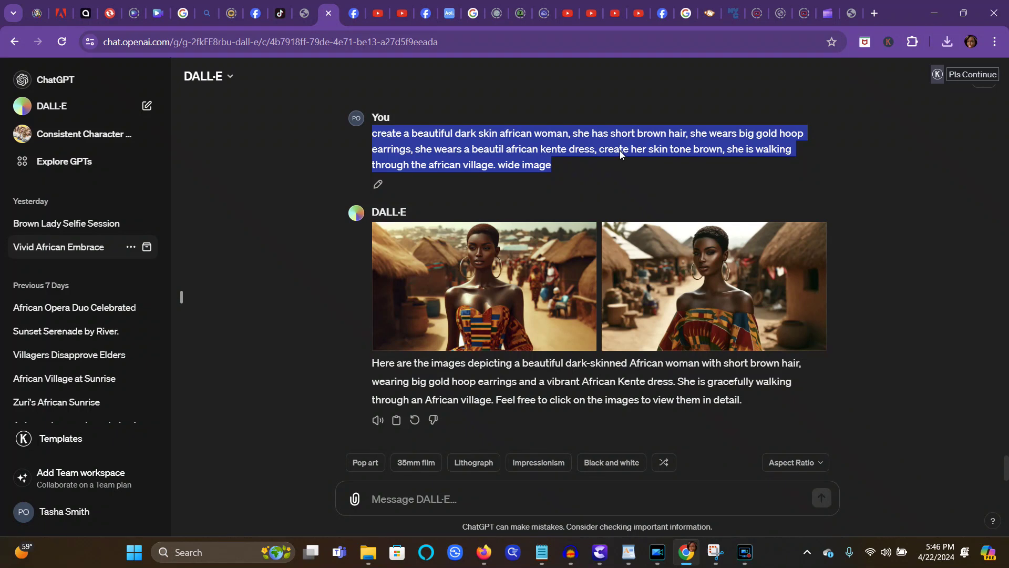
# Step: Copy the selected kente village prompt and switch to the Bing Image Creator tab
pyautogui.rightClick(620, 150)
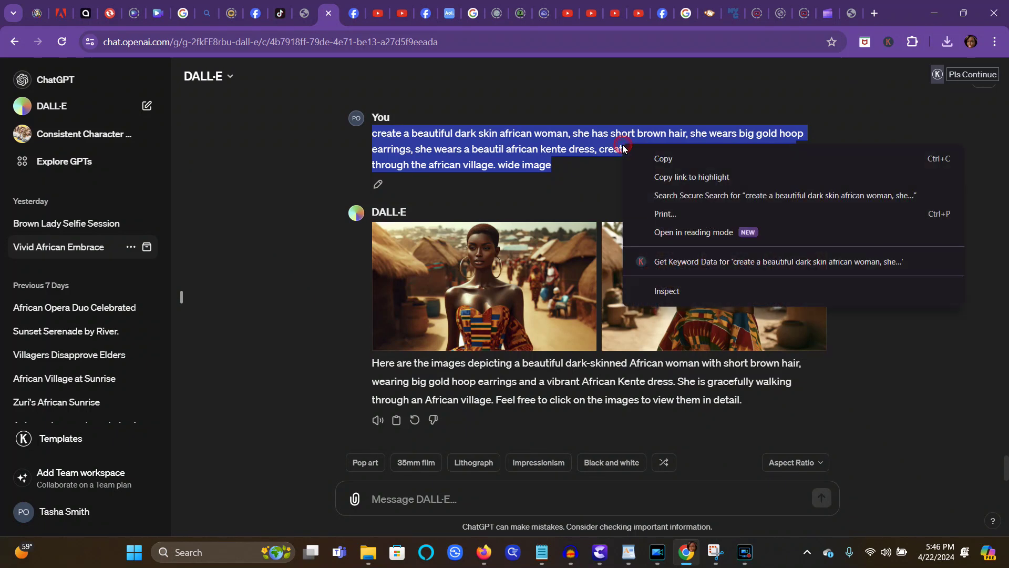
pyautogui.click(663, 159)
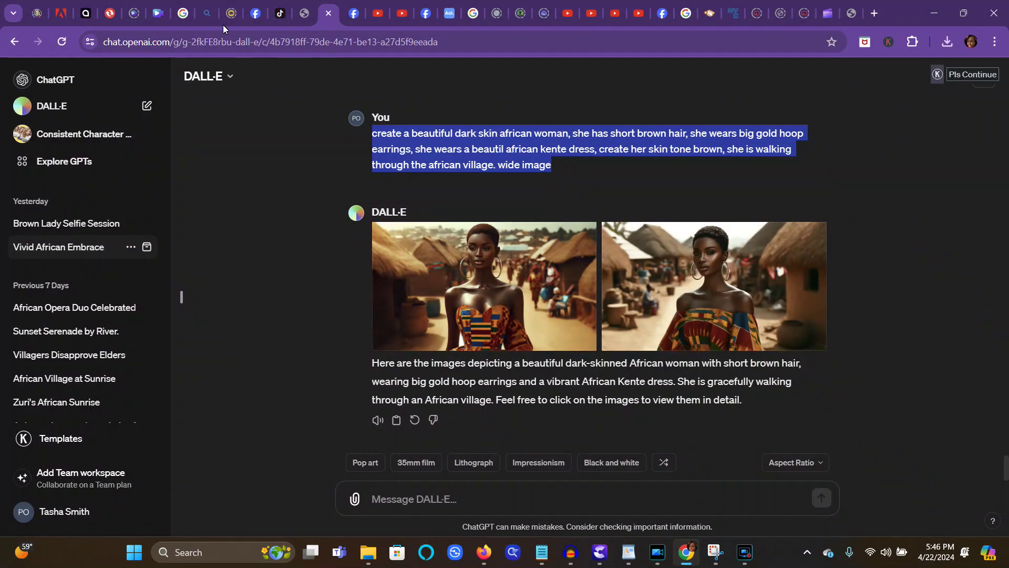
pyautogui.click(210, 15)
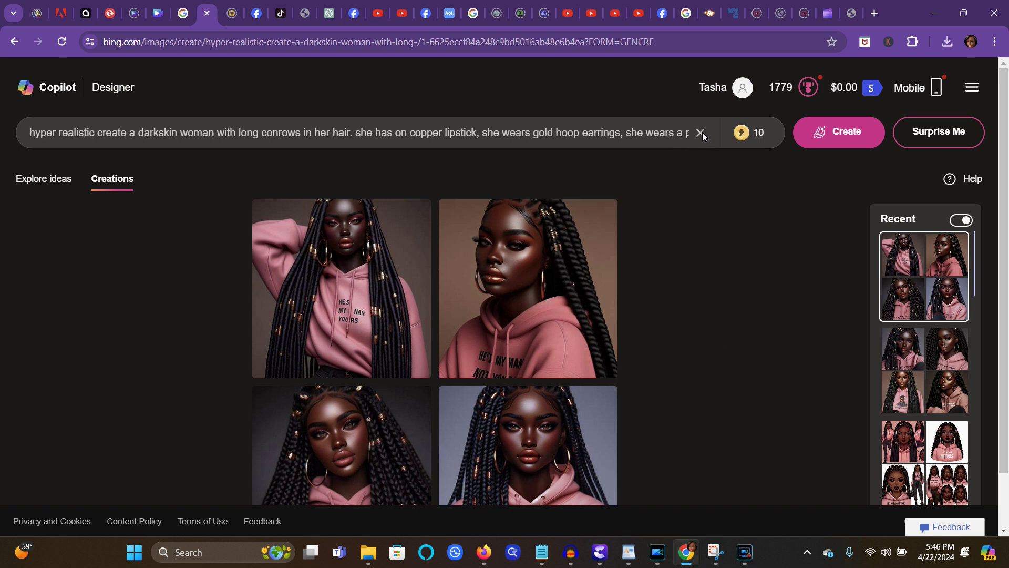
# Step: Replace the old braids prompt with the pasted kente village prompt and create new images
pyautogui.click(702, 133)
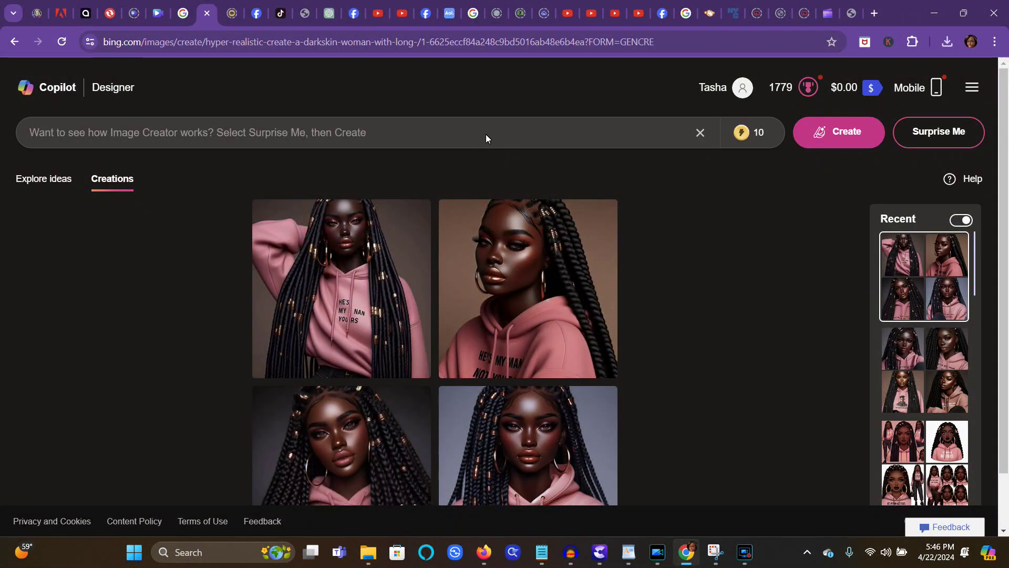
pyautogui.rightClick(485, 136)
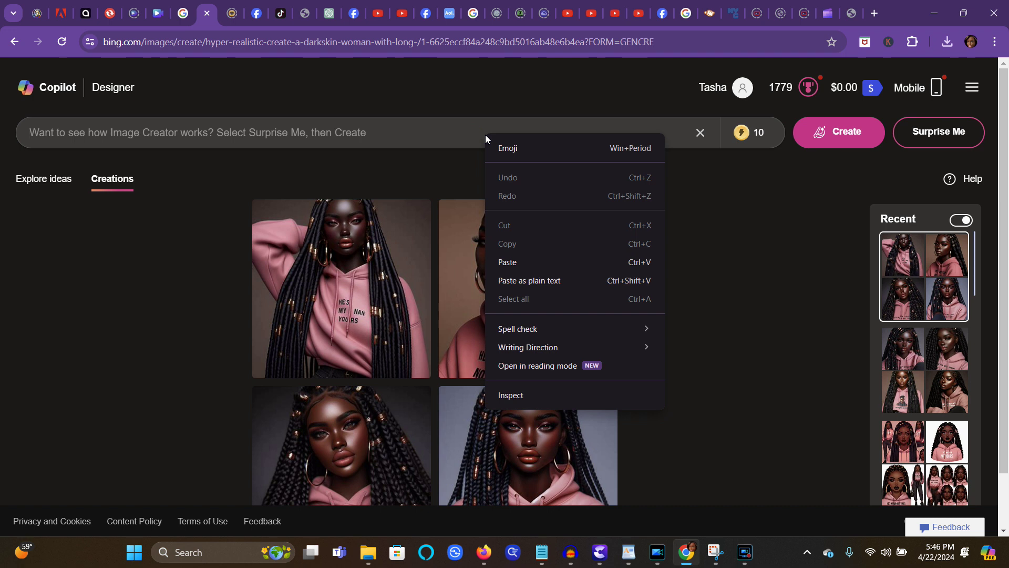
pyautogui.click(518, 264)
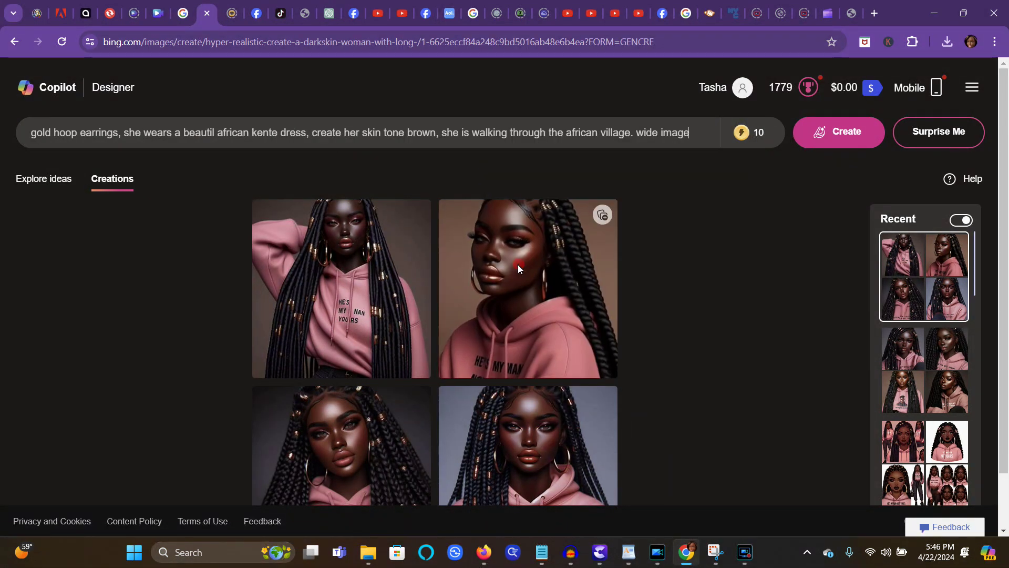
pyautogui.click(851, 132)
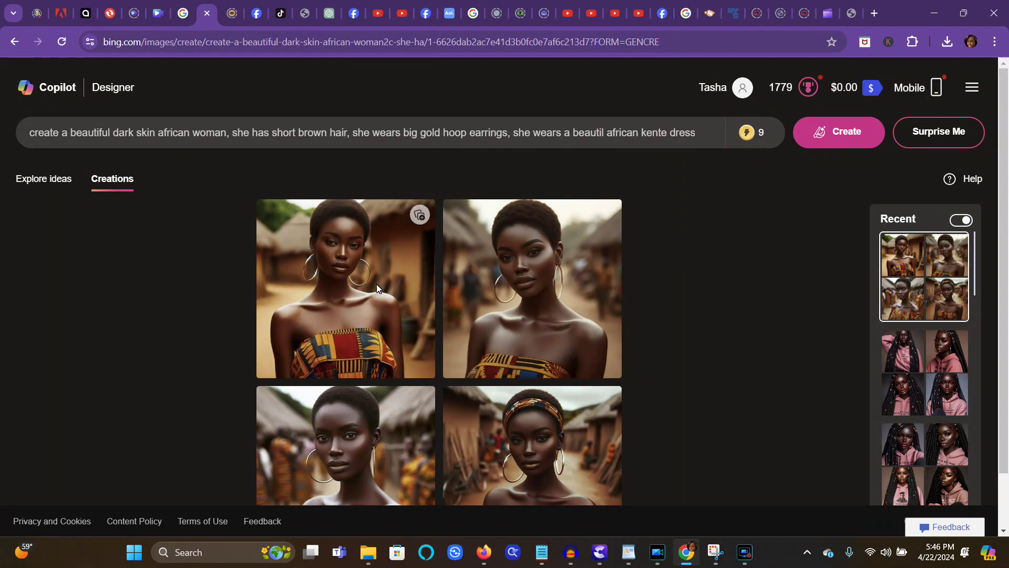
# Step: Download each of the four kente village images from the detail view, then close it
pyautogui.click(342, 337)
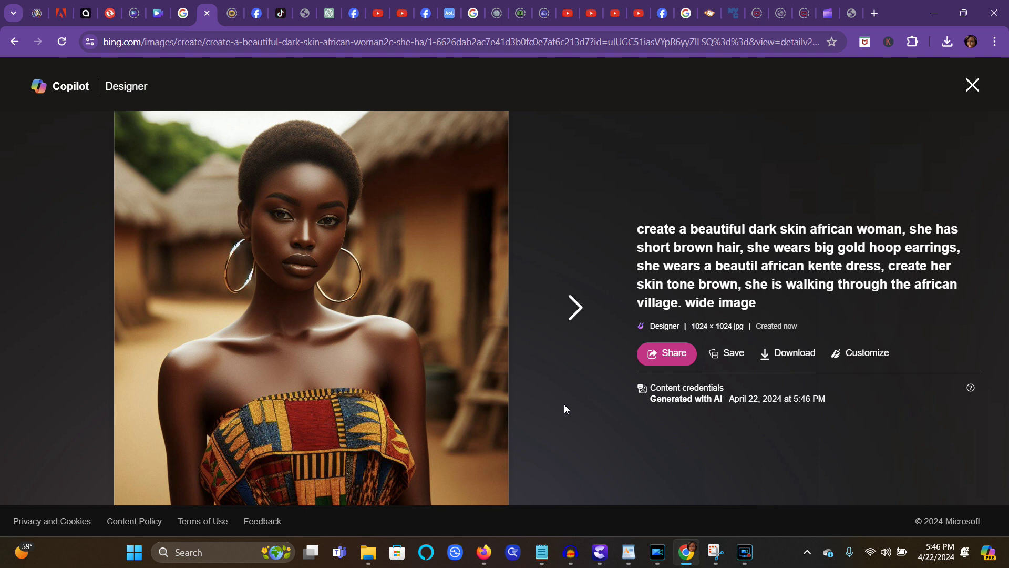
pyautogui.click(799, 354)
pyautogui.click(576, 310)
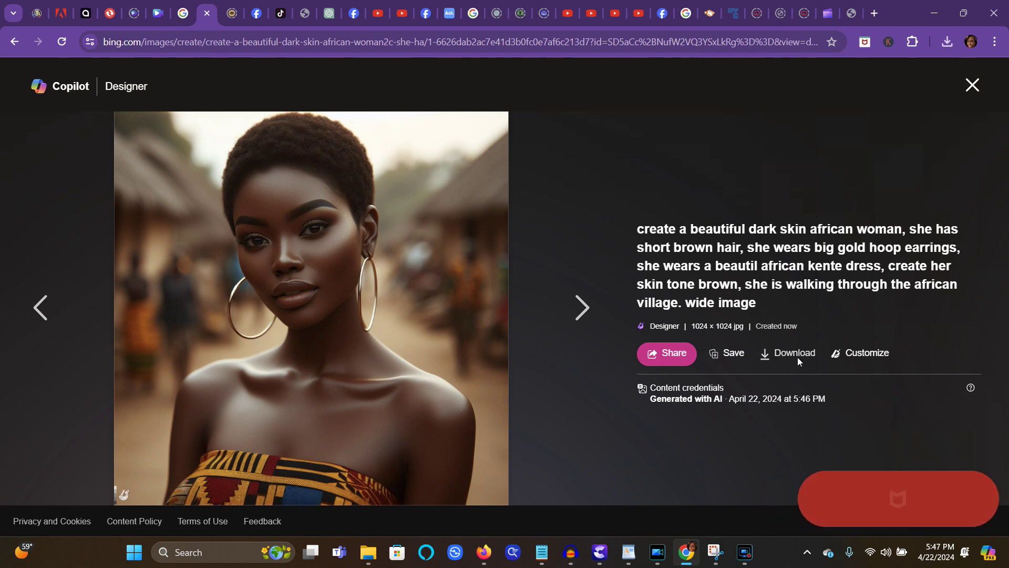
pyautogui.click(799, 354)
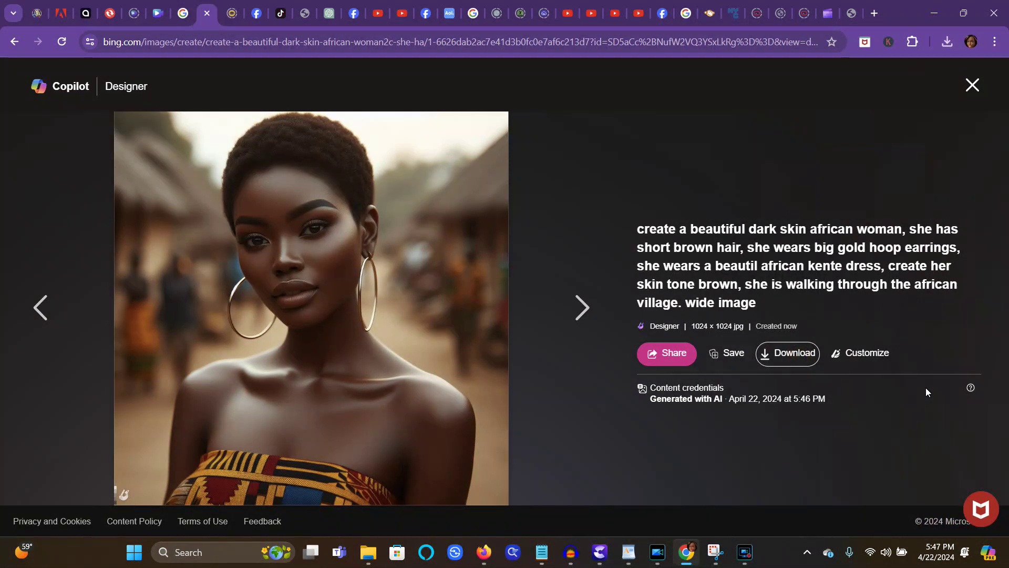
pyautogui.click(575, 309)
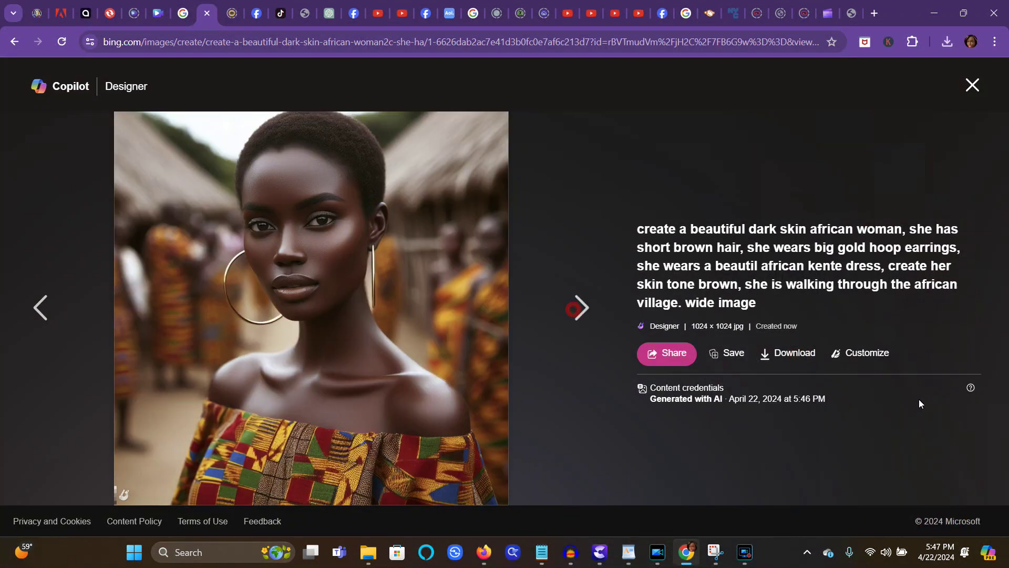
pyautogui.click(793, 356)
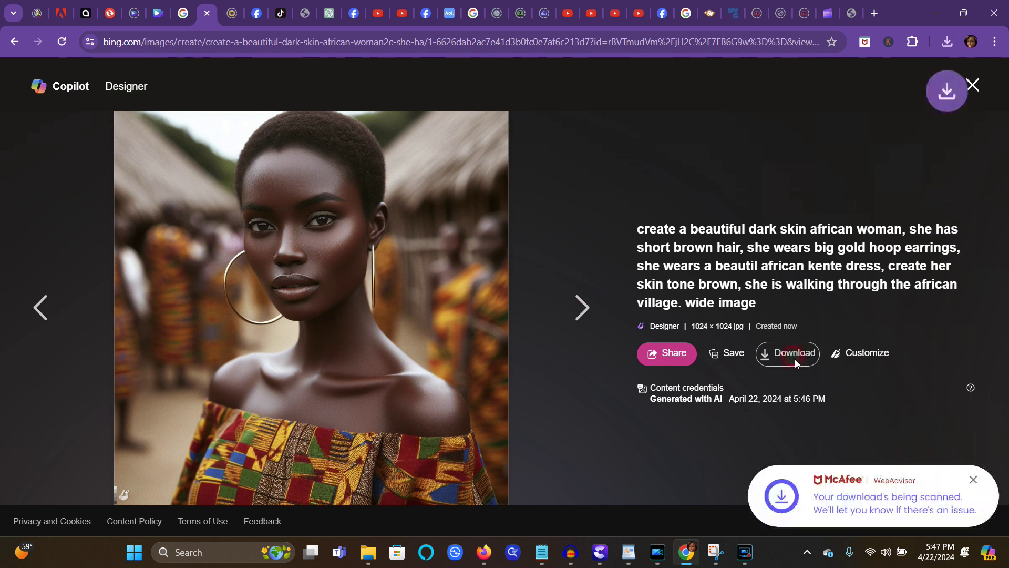
pyautogui.click(573, 313)
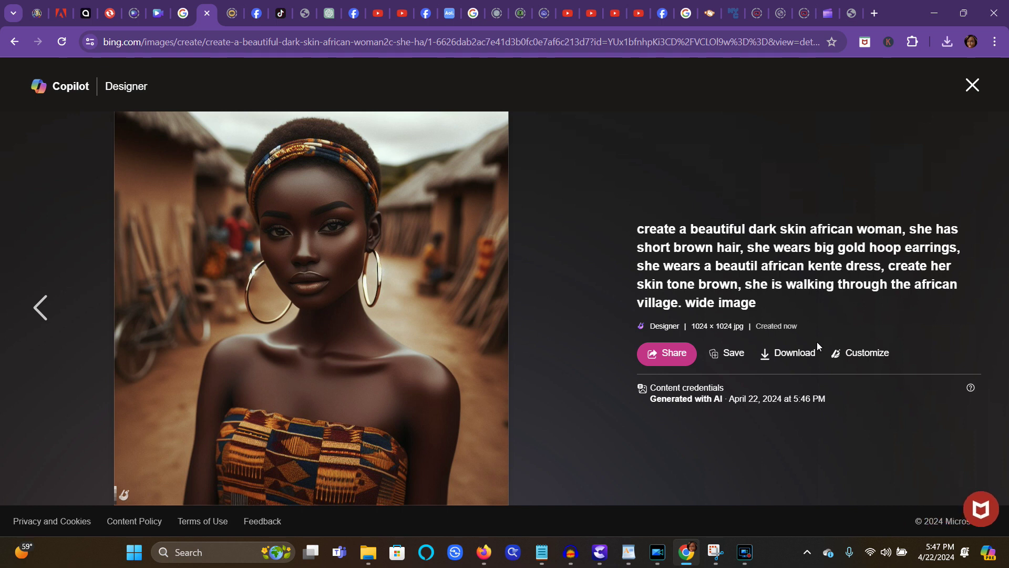
pyautogui.click(799, 351)
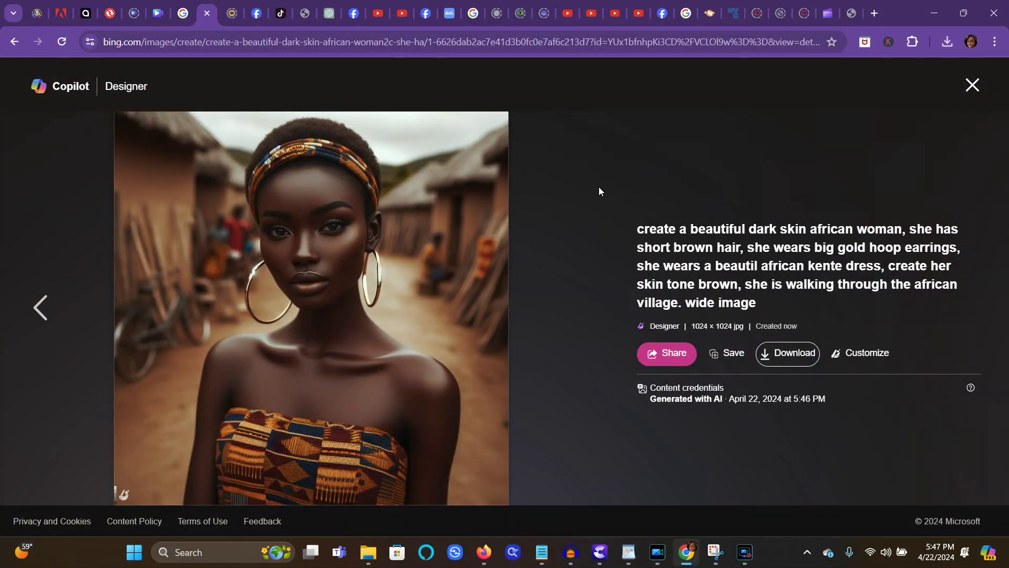
pyautogui.click(972, 85)
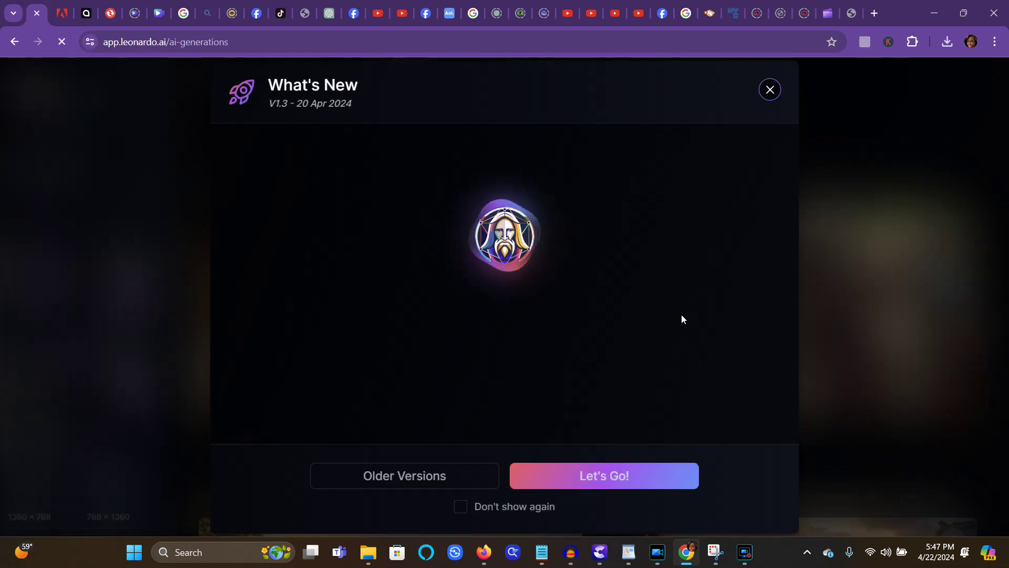
# Step: Dismiss the What's New notice, then choose a locked 16:9 aspect ratio at 912 × 512 px
pyautogui.click(770, 91)
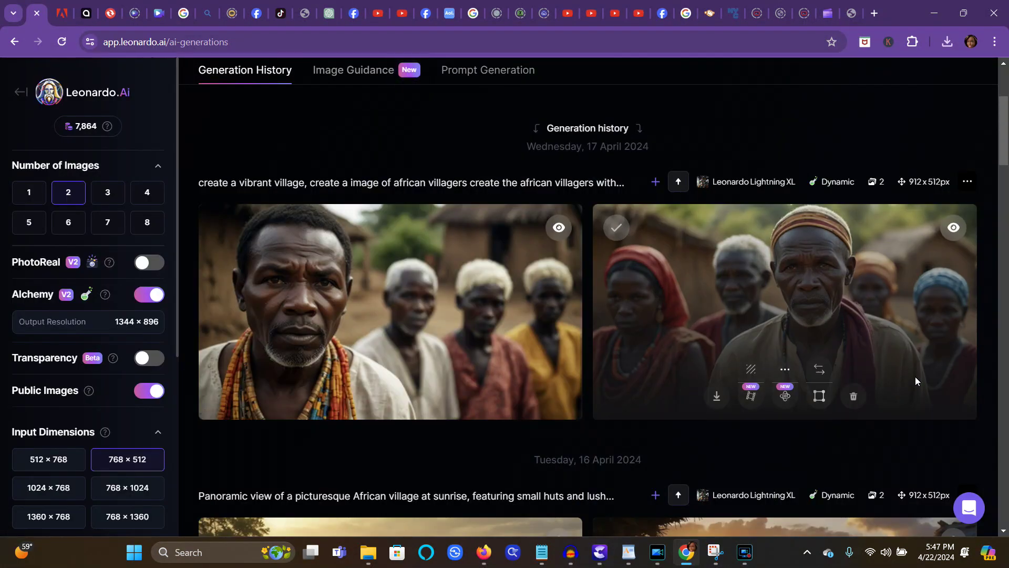
pyautogui.scroll(3, 418, 275)
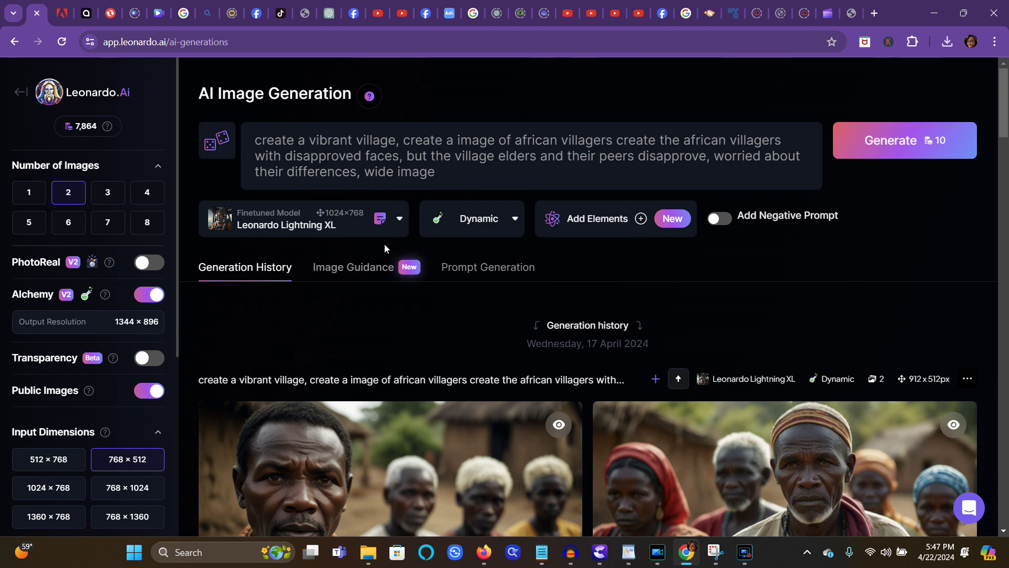
pyautogui.scroll(-6, 353, 241)
pyautogui.scroll(-5, 117, 226)
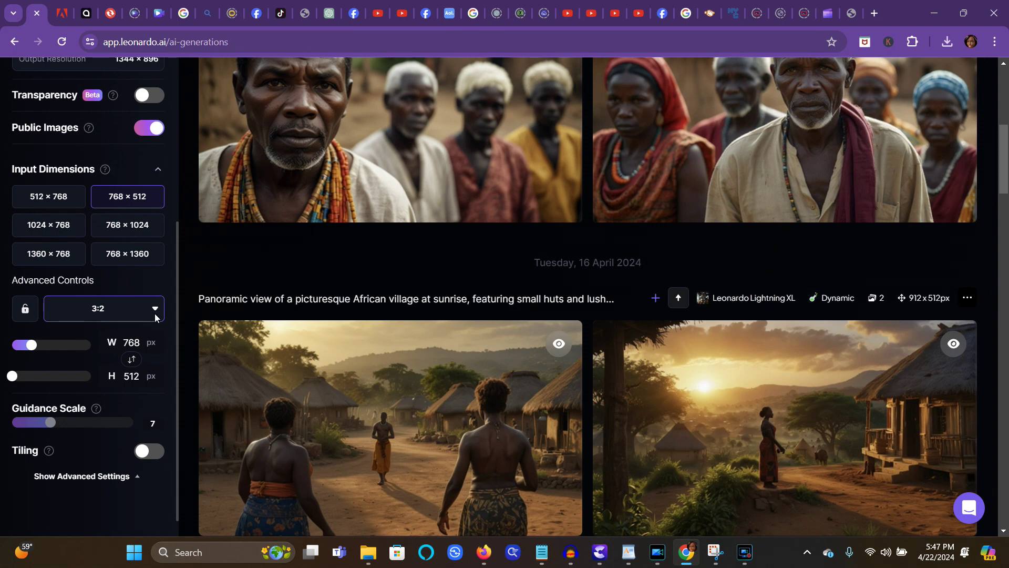
pyautogui.click(156, 311)
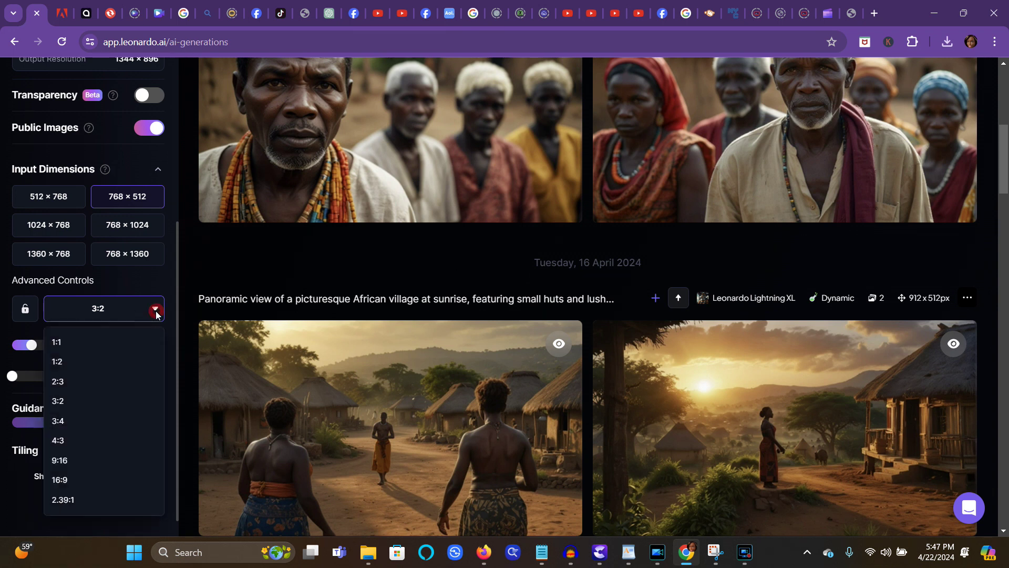
pyautogui.click(68, 479)
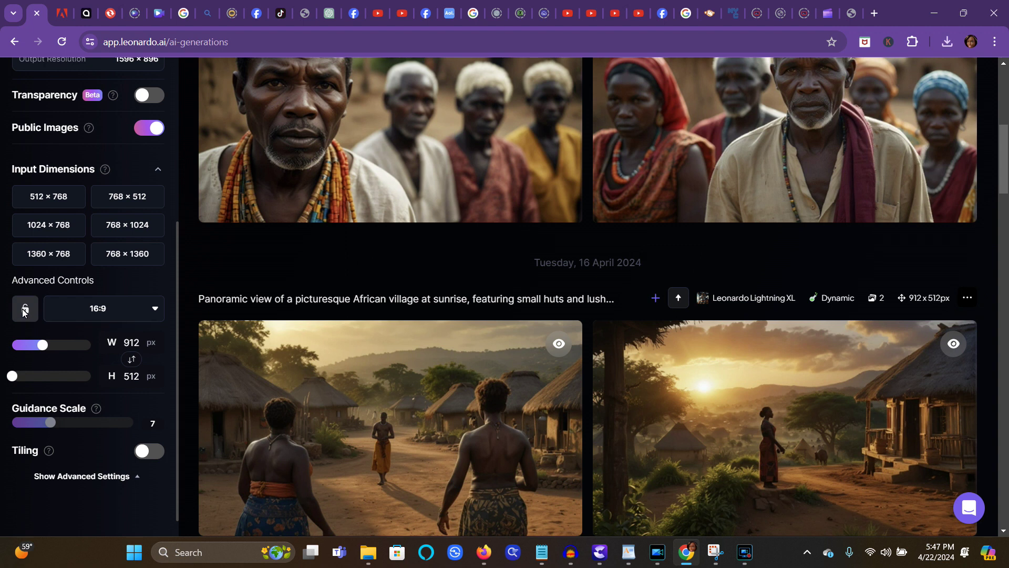
pyautogui.click(24, 308)
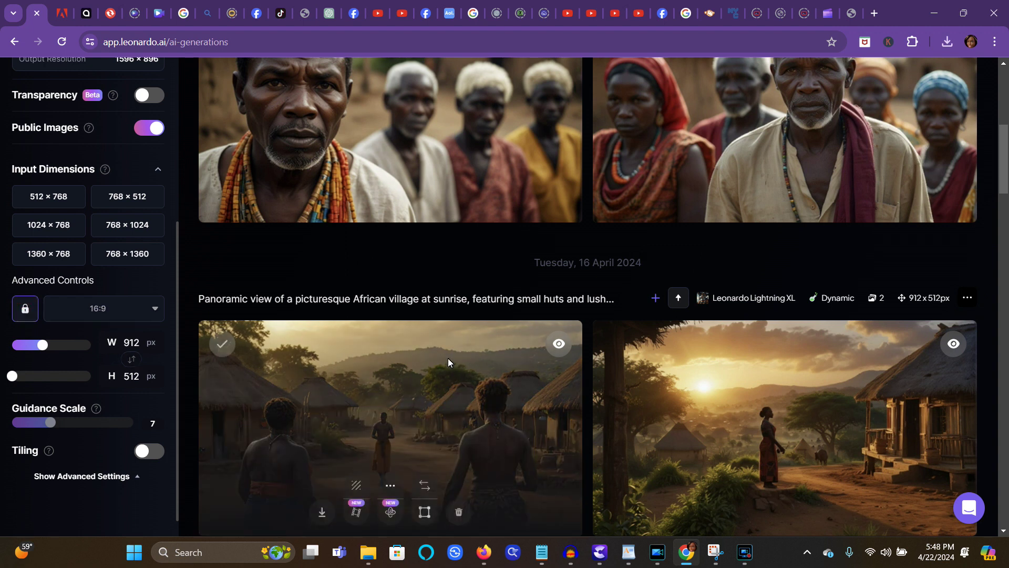
pyautogui.scroll(5, 516, 353)
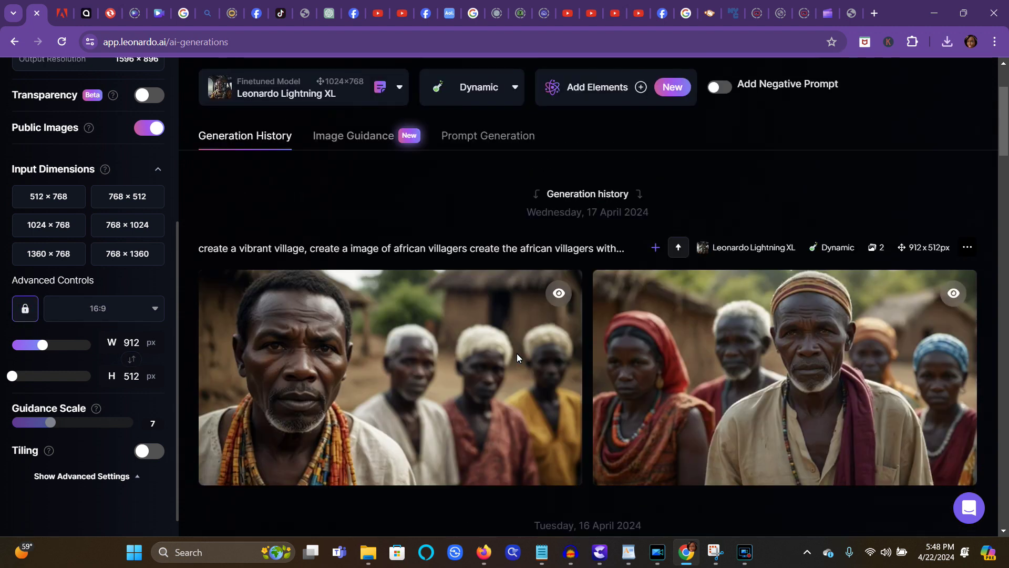
pyautogui.scroll(-7, 671, 379)
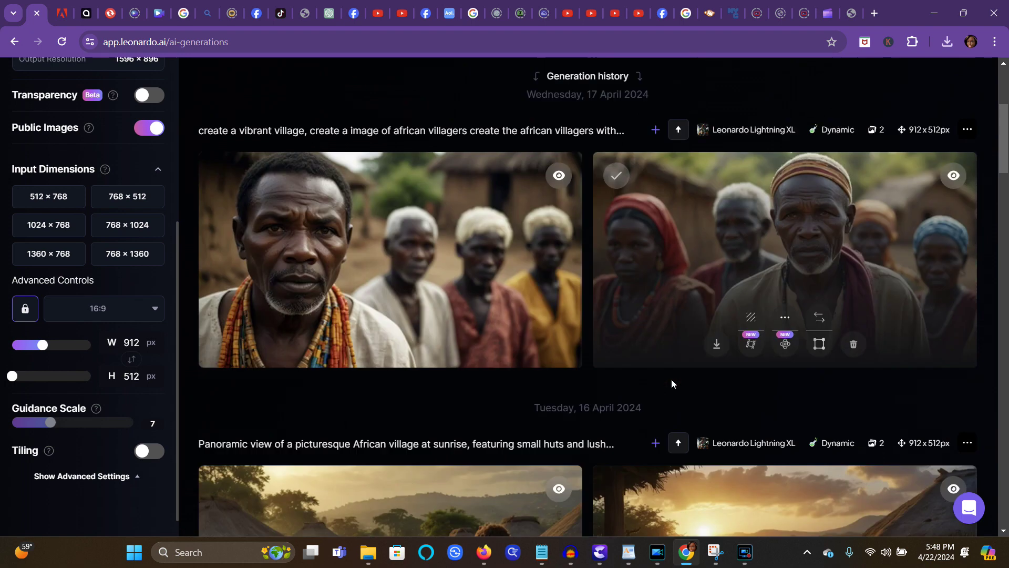
pyautogui.scroll(-8, 671, 380)
# Step: Swap the villagers prompt for the kente-dress African woman walking through a village prompt, and generate
pyautogui.scroll(10, 671, 379)
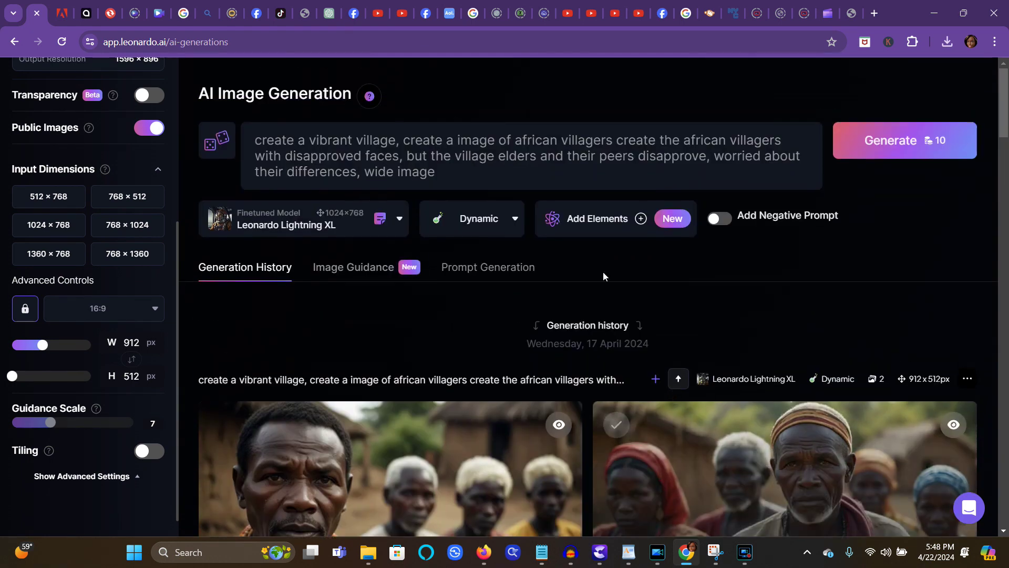
pyautogui.moveTo(256, 141); pyautogui.dragTo(507, 168)
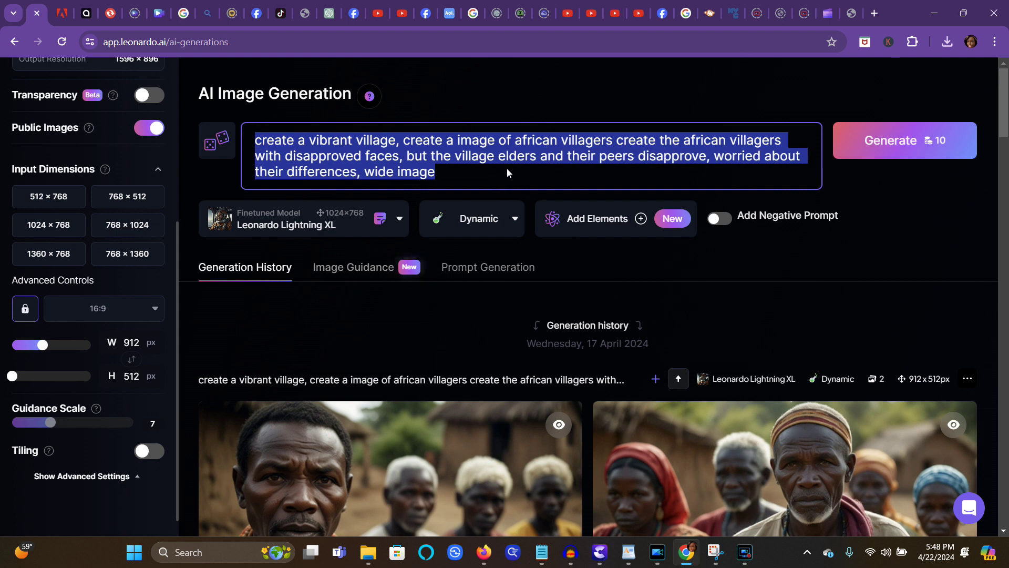
pyautogui.press('BackSpace')
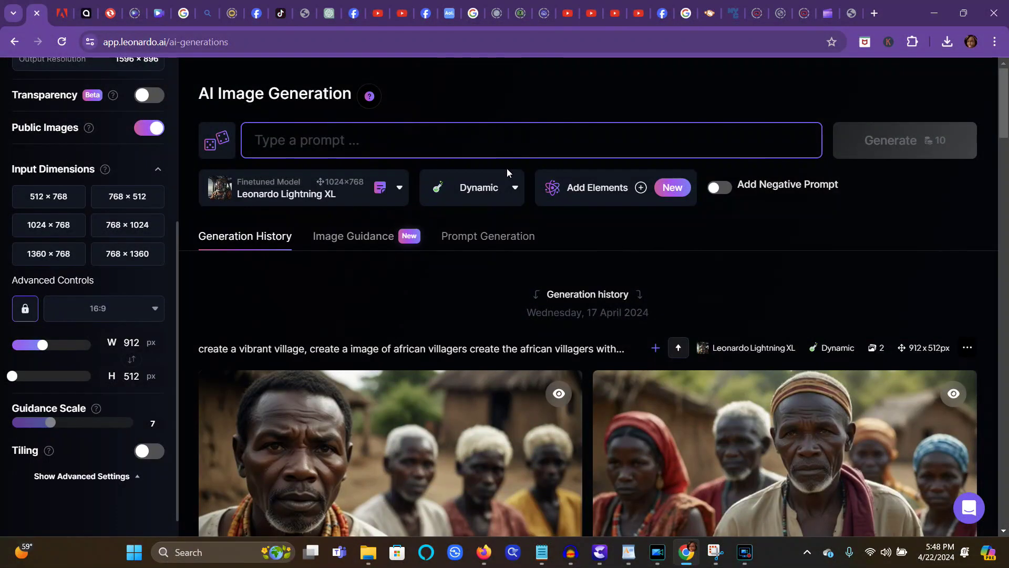
pyautogui.rightClick(427, 144)
pyautogui.click(466, 272)
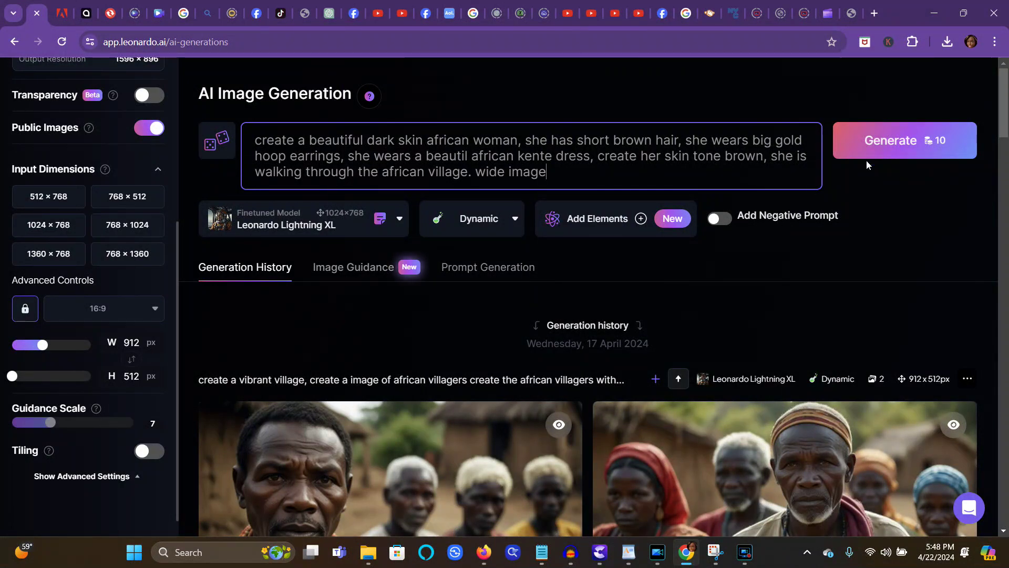
pyautogui.click(902, 143)
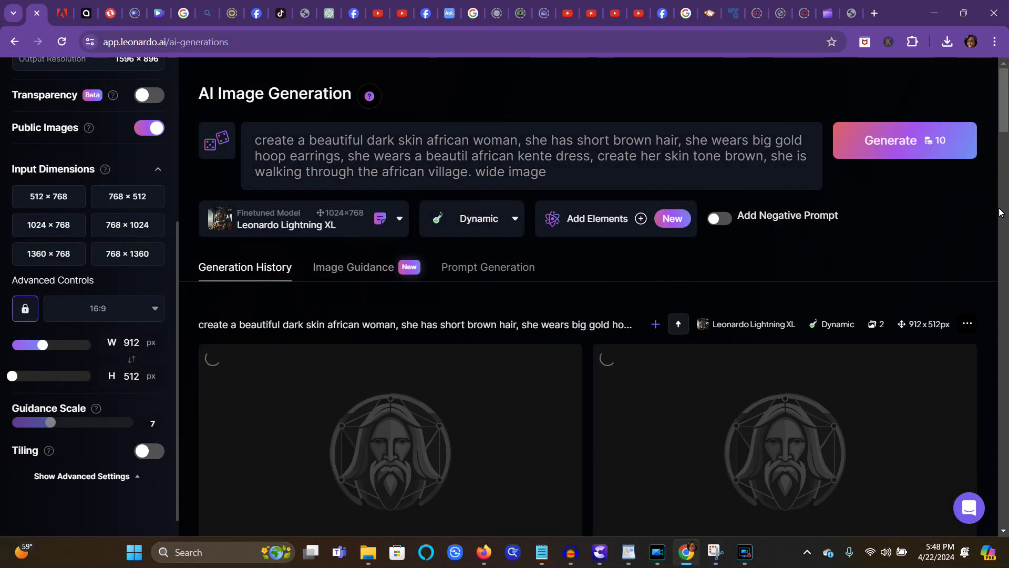
# Step: Inspect both finished 912 × 512 kente village portraits enlarged, one after the other
pyautogui.scroll(5, 14, 209)
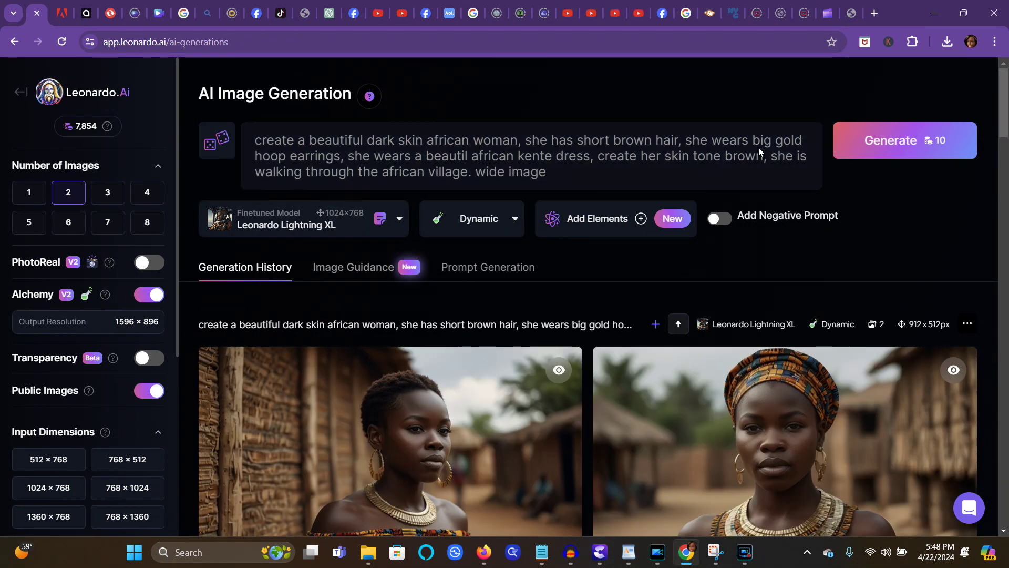
pyautogui.scroll(-5, 793, 125)
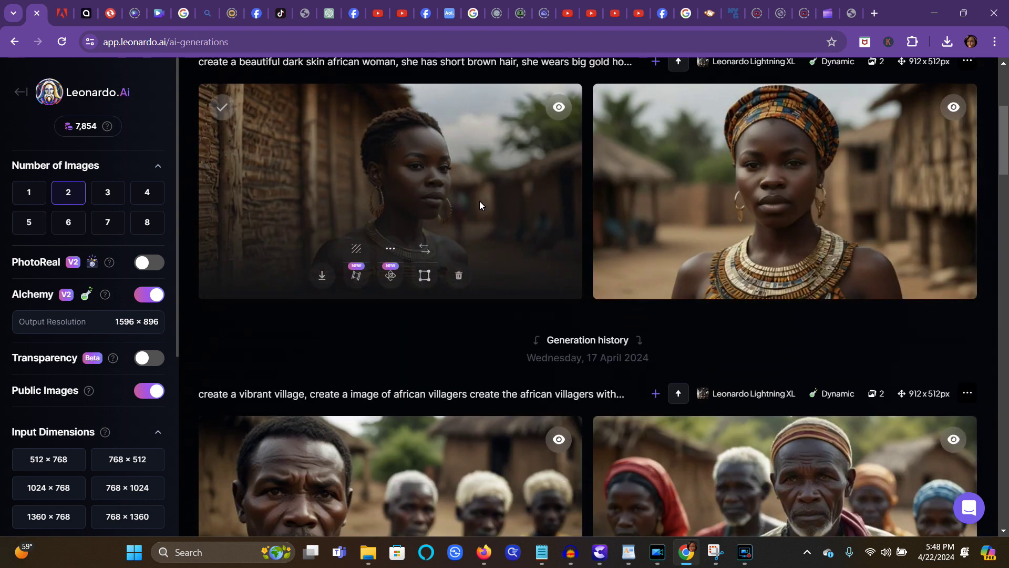
pyautogui.click(474, 202)
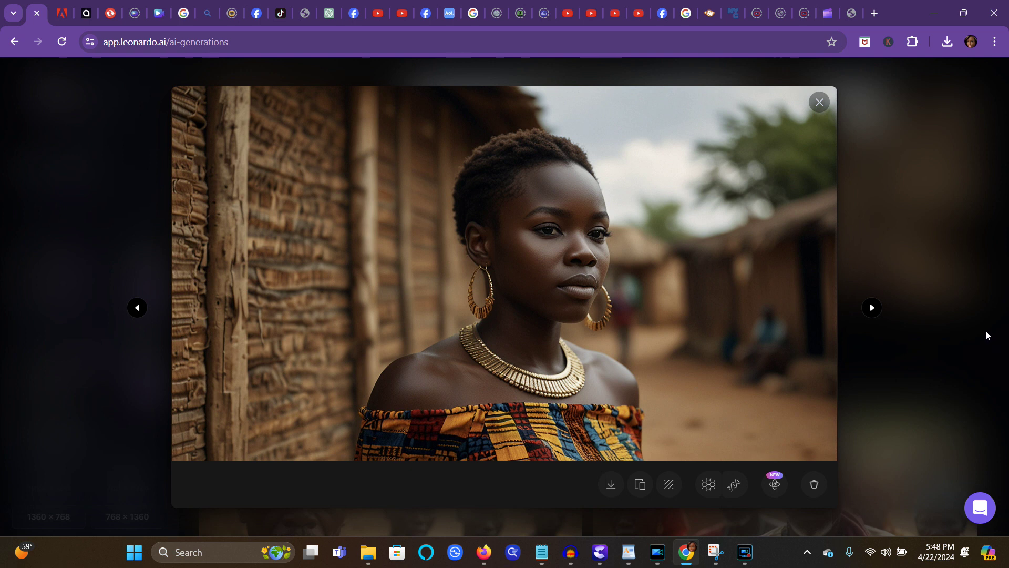
pyautogui.click(820, 103)
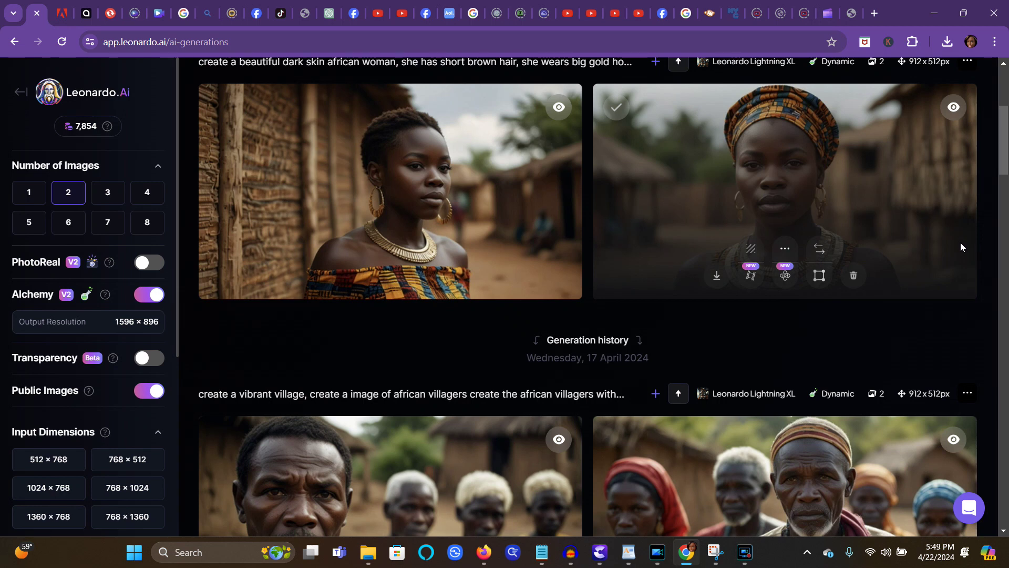
pyautogui.click(757, 188)
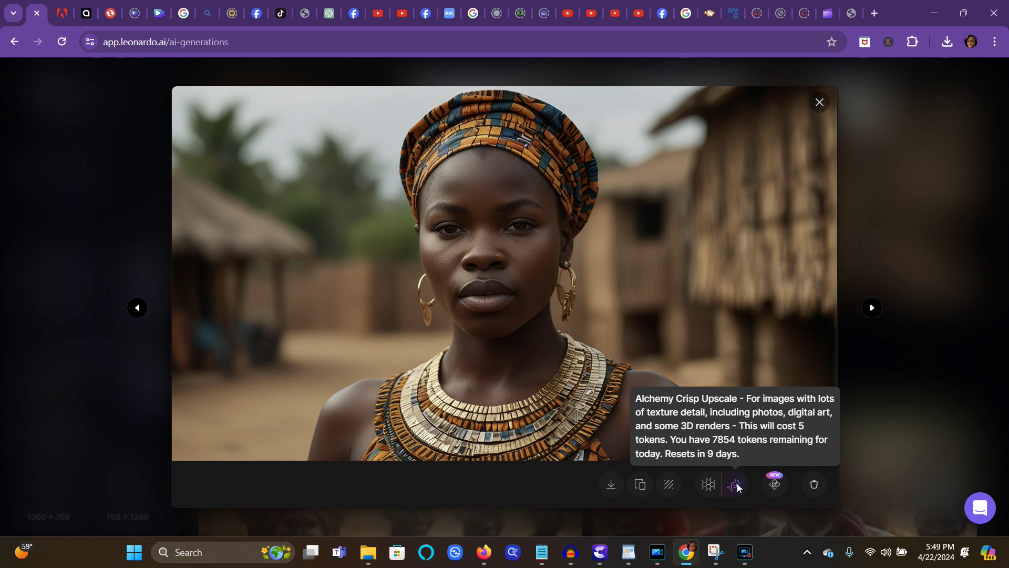
pyautogui.click(816, 111)
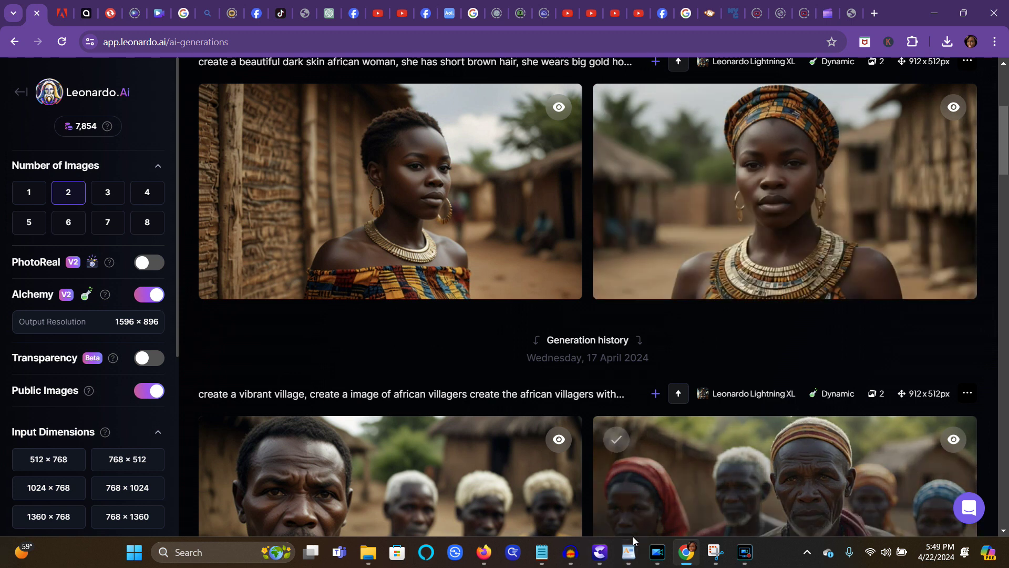
# Step: Return to the SOFTWARE I USE WordPad document and scroll up to the six-step folktale list
pyautogui.moveTo(630, 552)
pyautogui.click(499, 486)
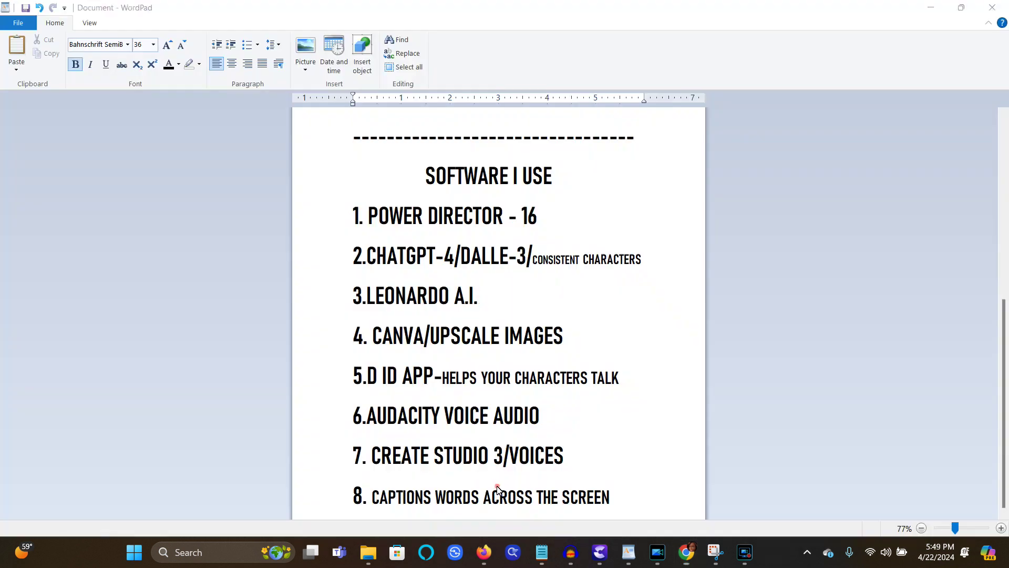
pyautogui.click(544, 292)
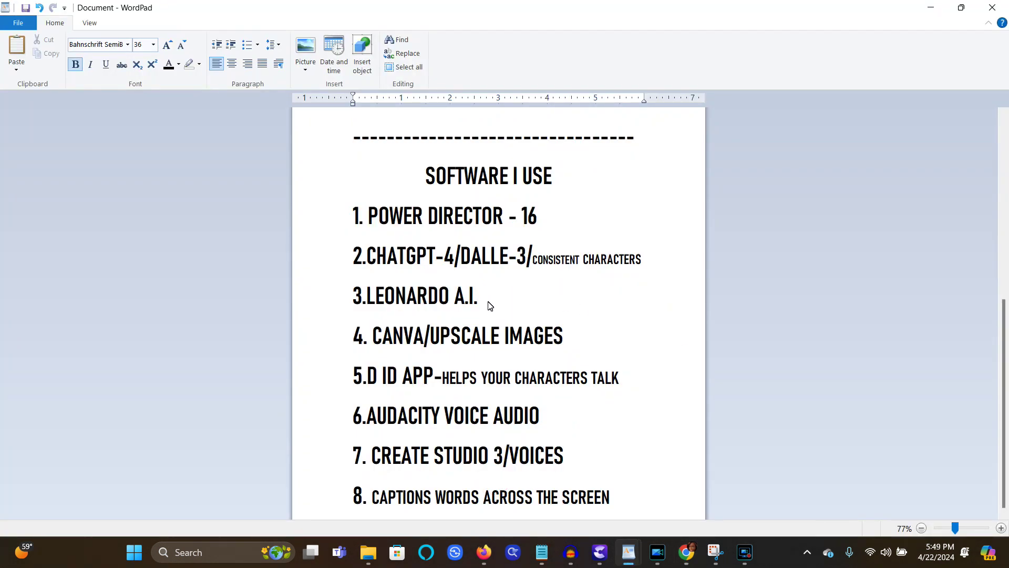
pyautogui.scroll(5, 488, 310)
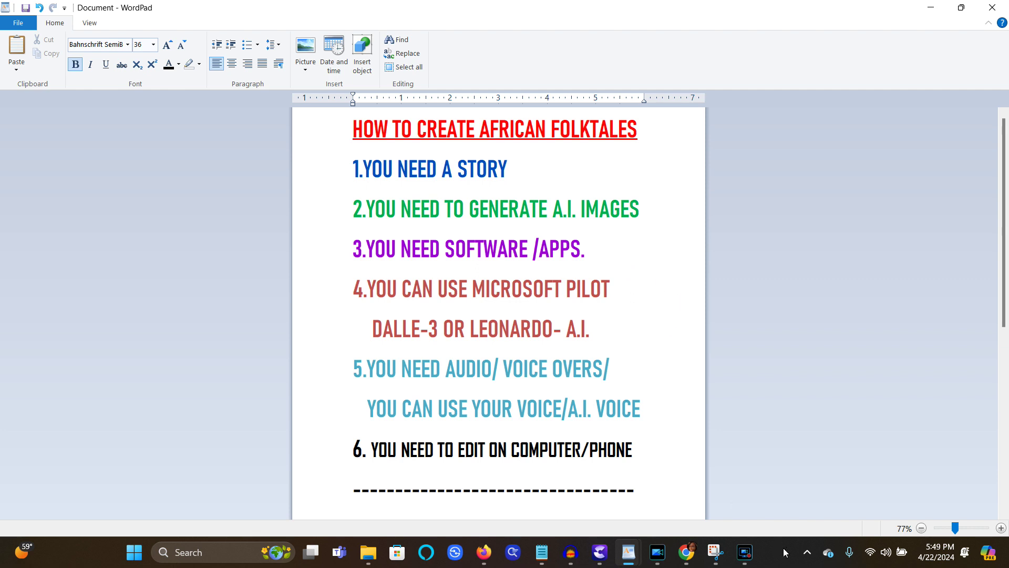
pyautogui.click(747, 553)
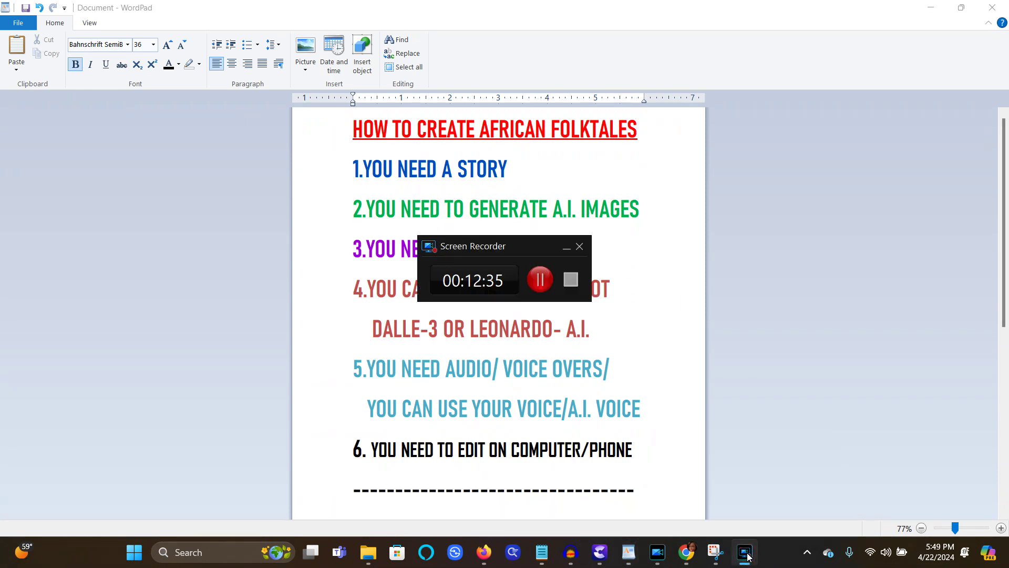
pyautogui.click(567, 247)
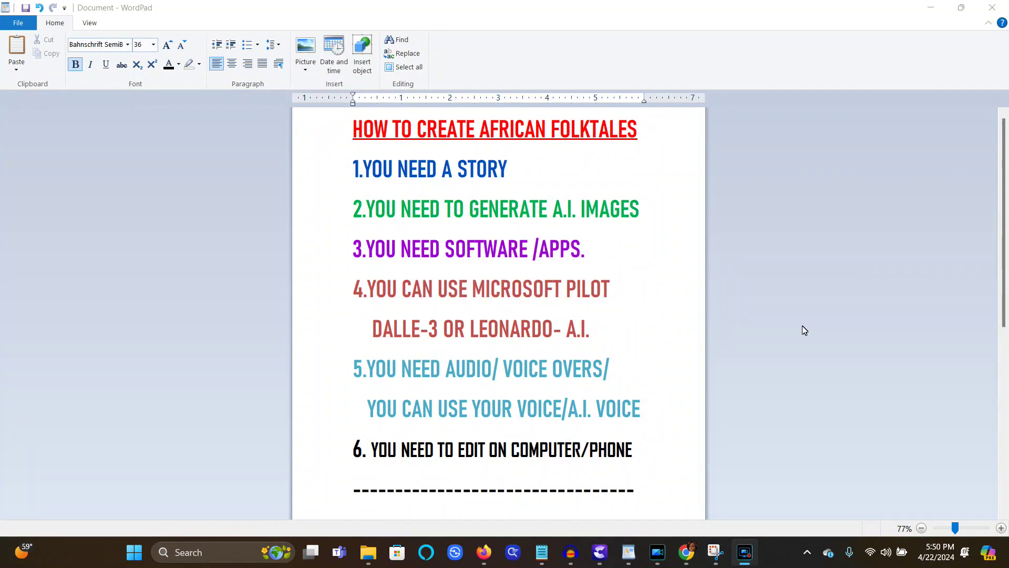